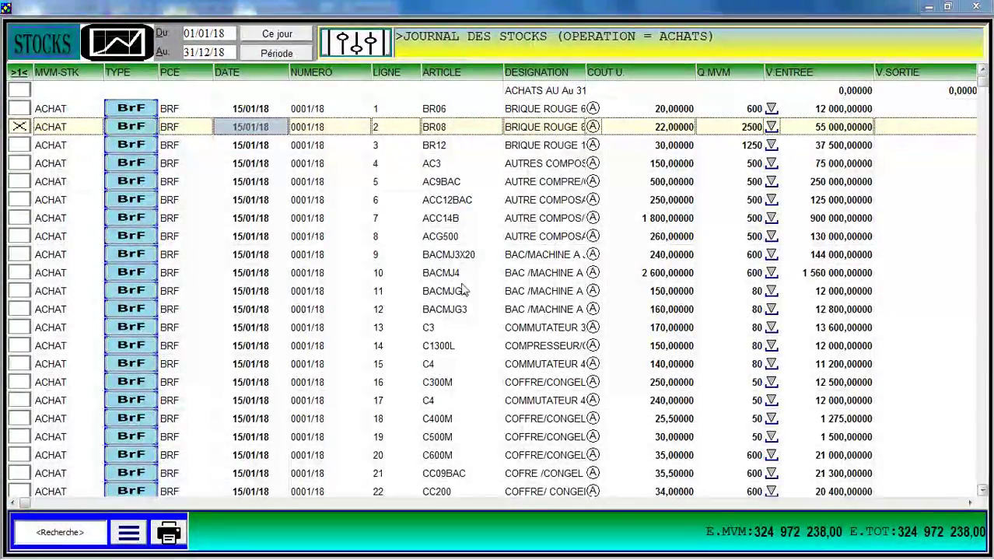
Open the stock journal's print settings and set the report title to "ETAT DETAILE DES STOCK" and the subtitle to "MAGASIN"
click(170, 539)
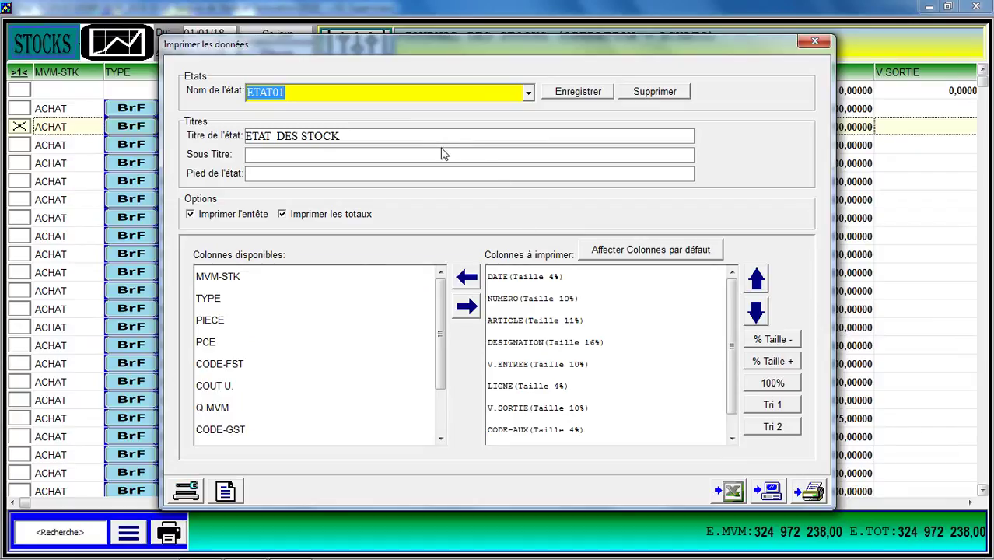
click(404, 138)
drag(377, 136, 281, 137)
text(ETAT DETAILE DES STOCK)
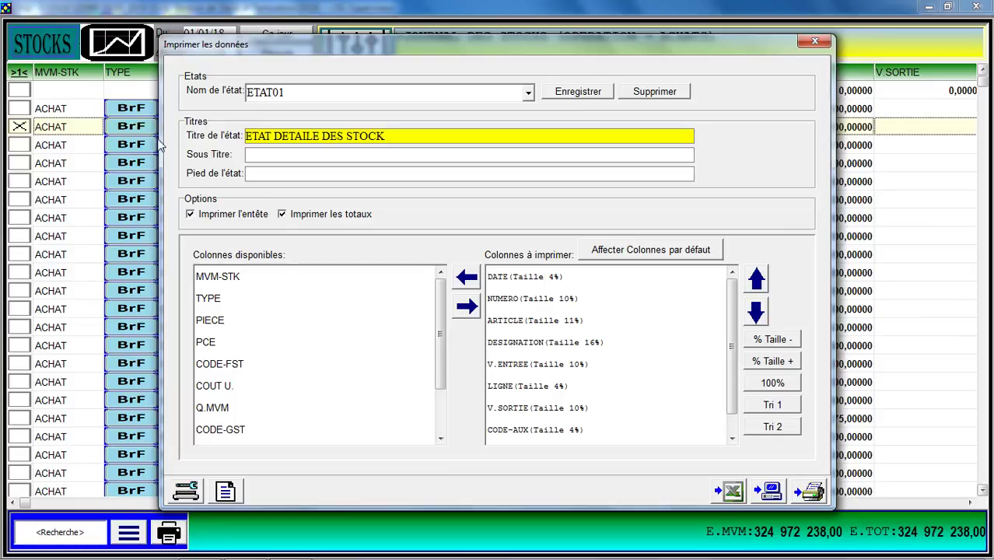
click(253, 156)
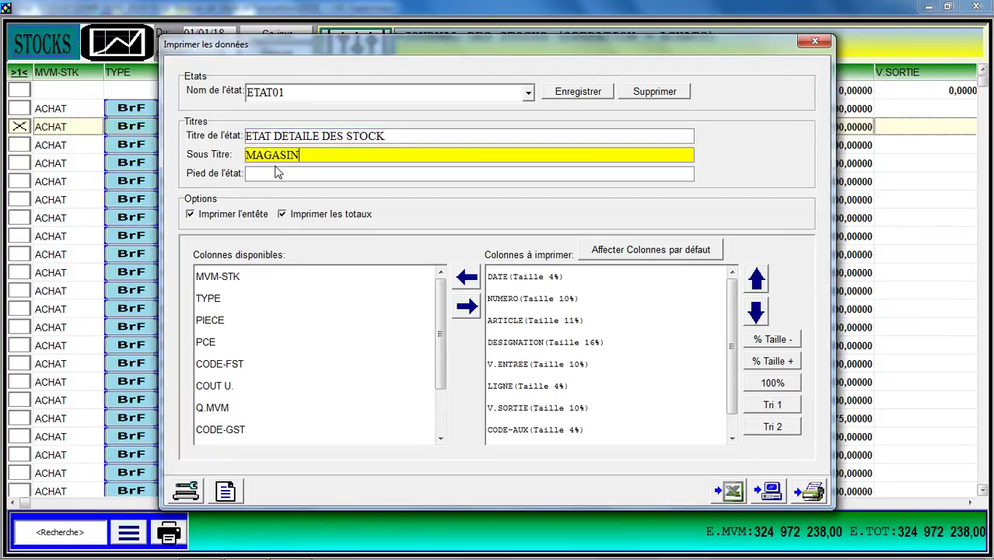
click(288, 172)
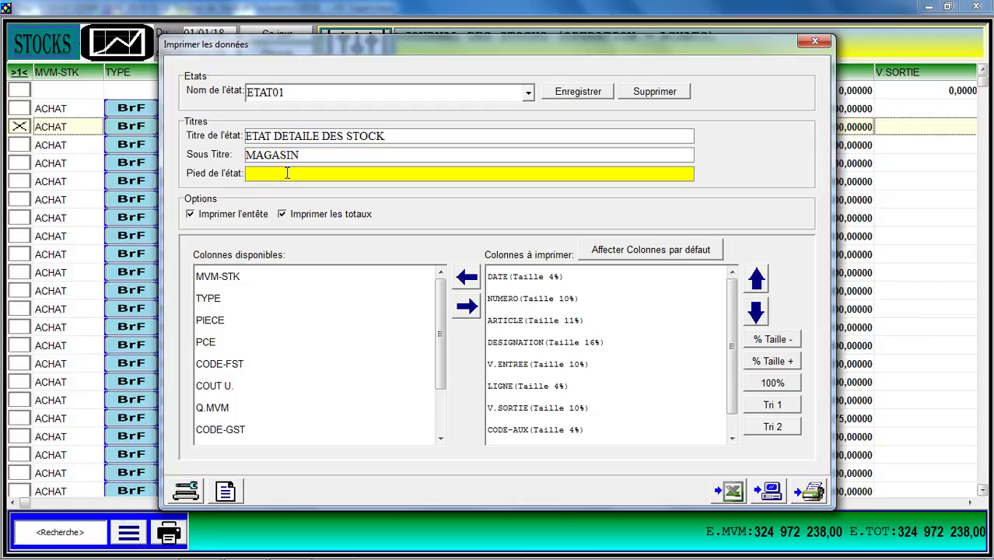
click(294, 215)
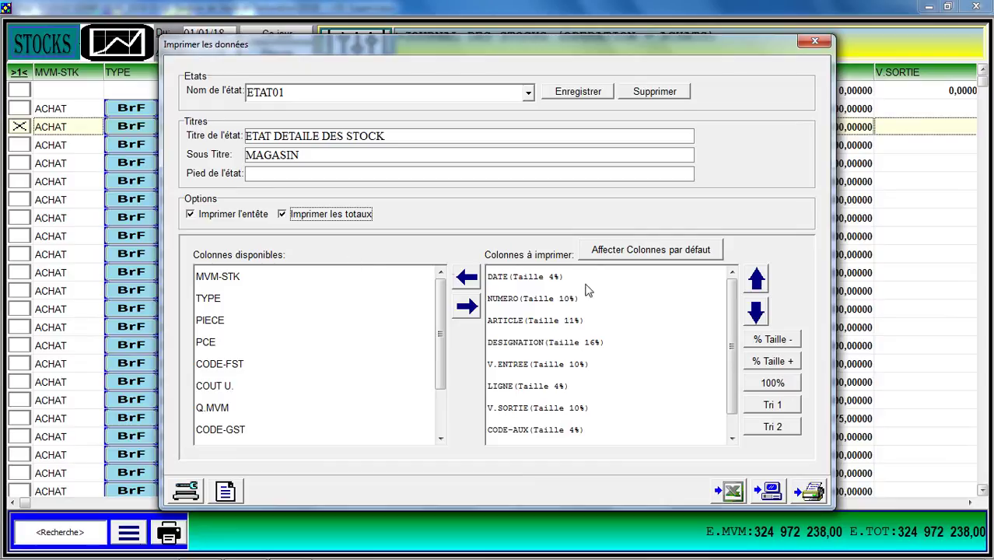
Add the MVM-STK column to the columns to print and remove it again
click(359, 274)
click(468, 305)
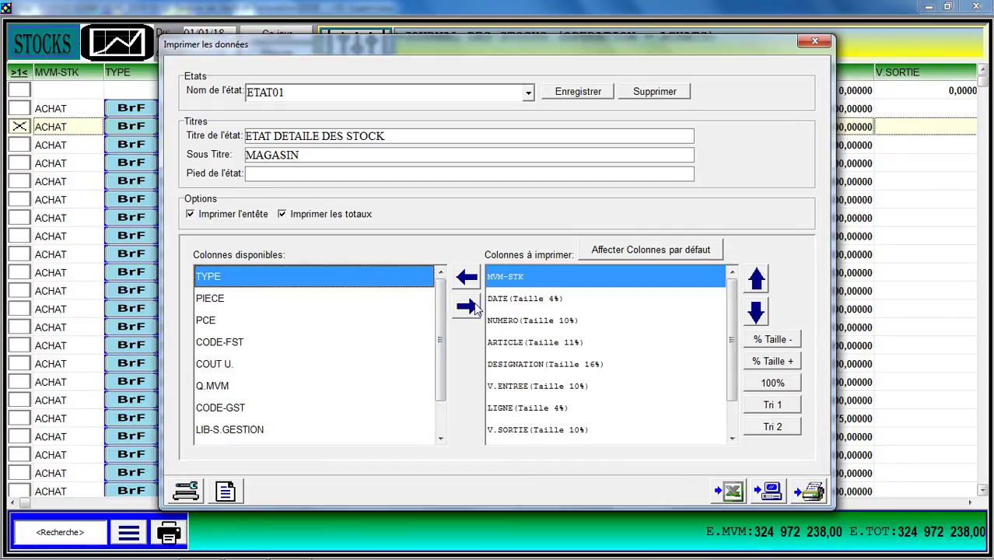
click(453, 271)
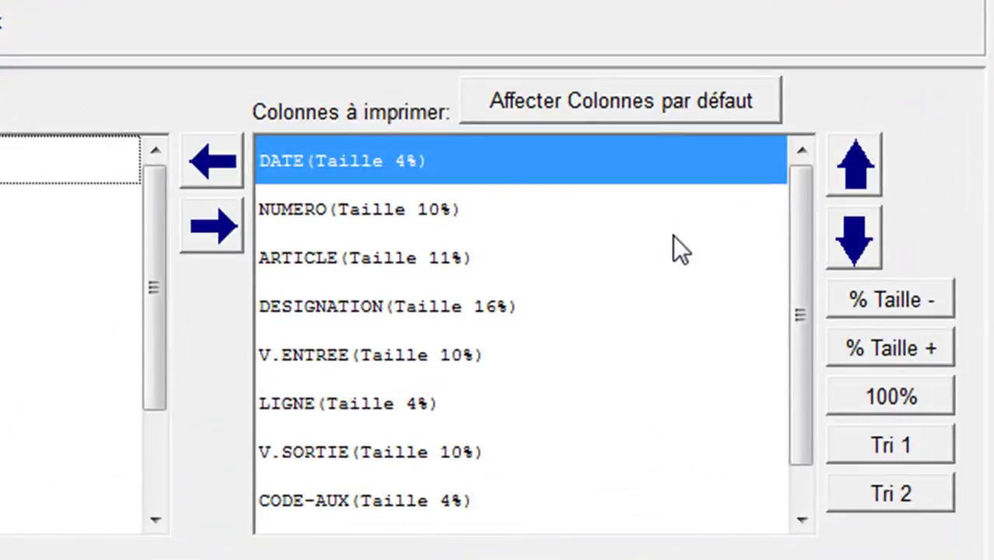
Set the printed width of the ARTICLE column to 13% and of the DESIGNATION column to 14%
click(603, 262)
click(854, 354)
click(664, 316)
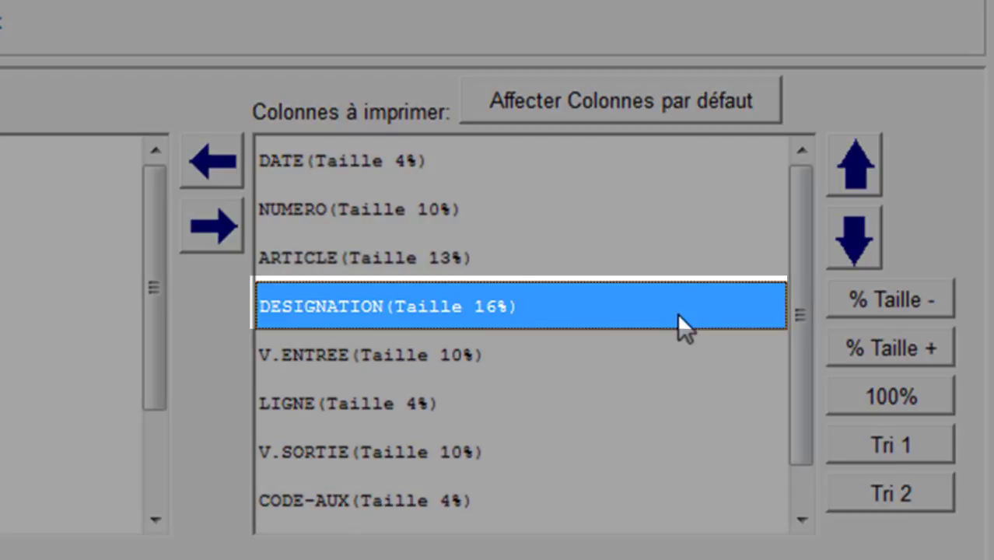
click(831, 301)
click(831, 301)
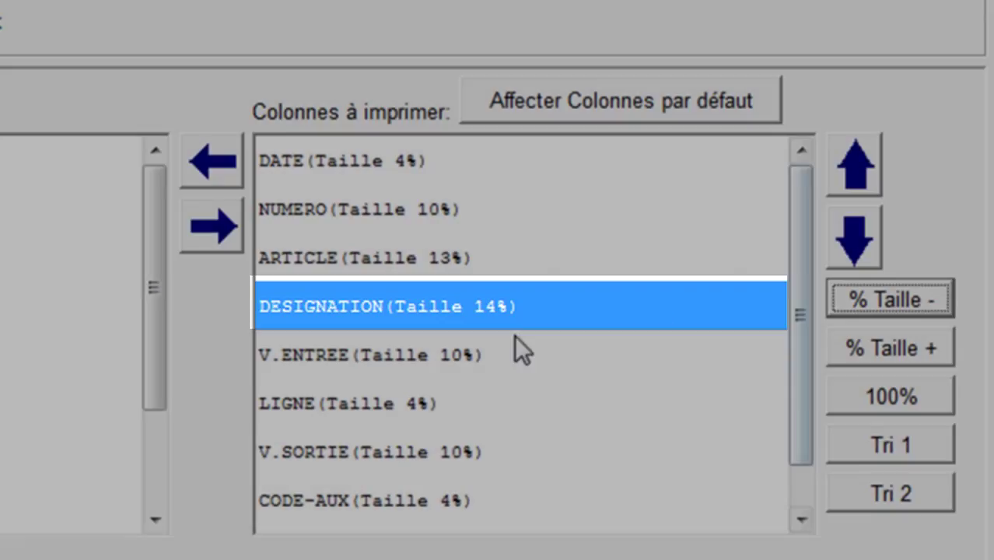
Sort the report first by DATE in descending order with a break by DATE, and second by ARTICLE
click(416, 165)
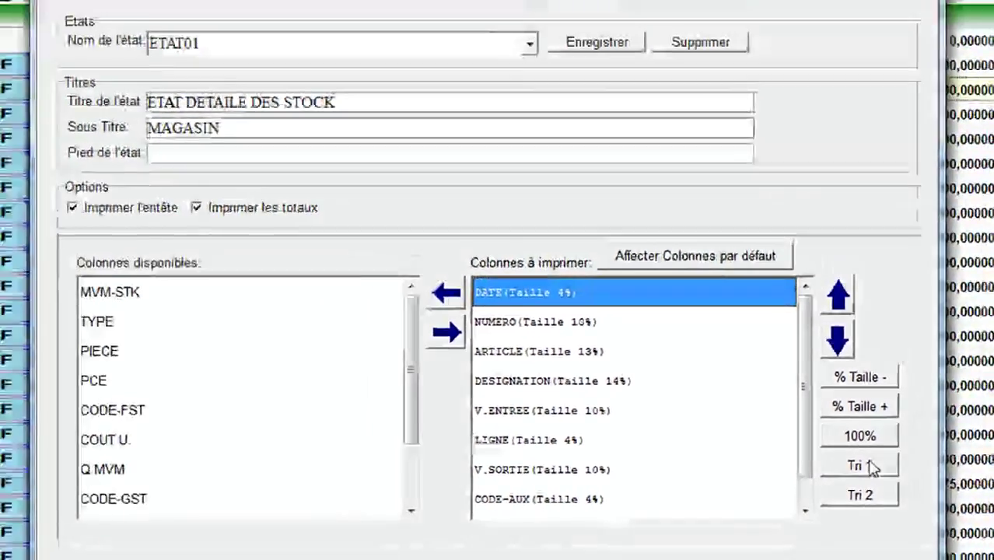
click(894, 439)
click(356, 217)
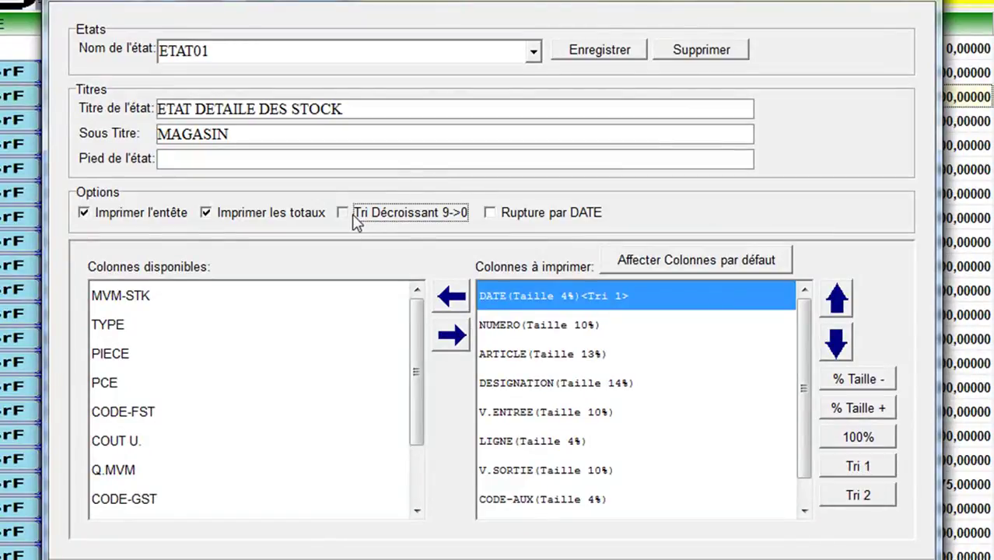
click(498, 216)
click(599, 360)
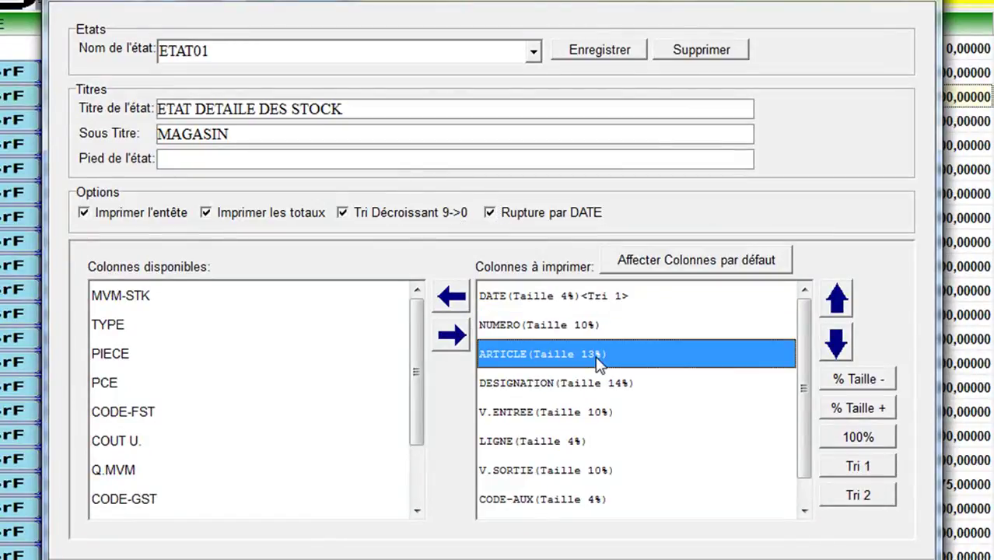
click(846, 496)
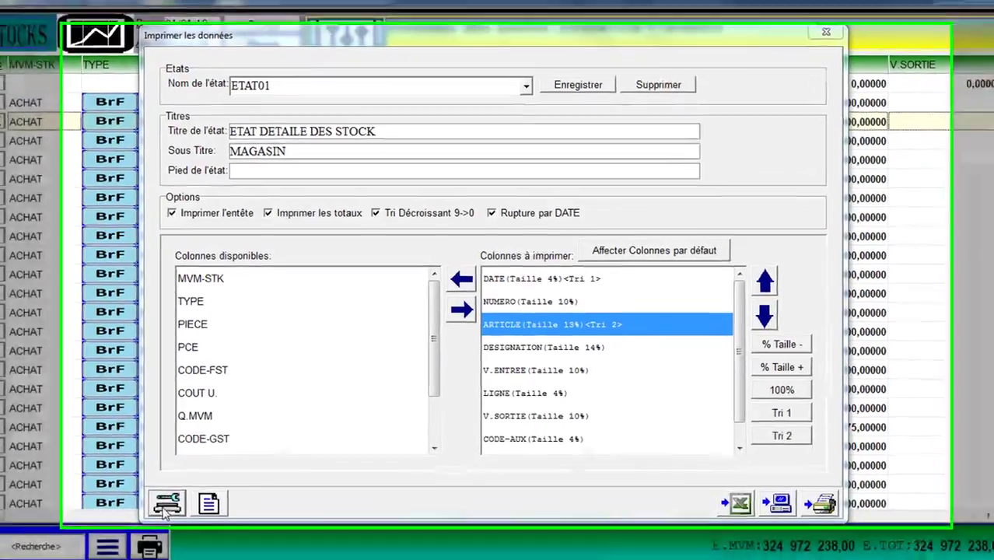
Configure the report's printer as doPDF v5 with B5 (JIS) paper
click(186, 490)
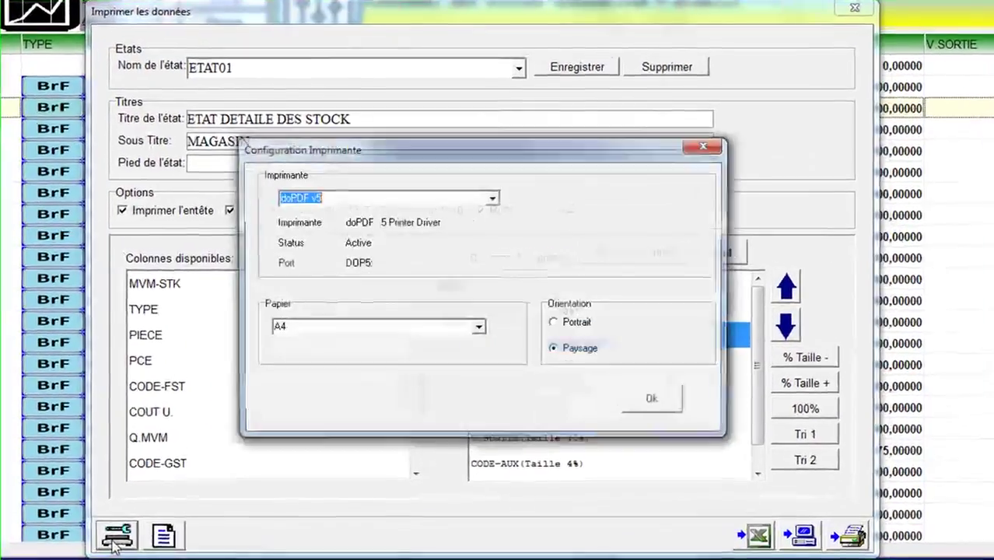
click(493, 197)
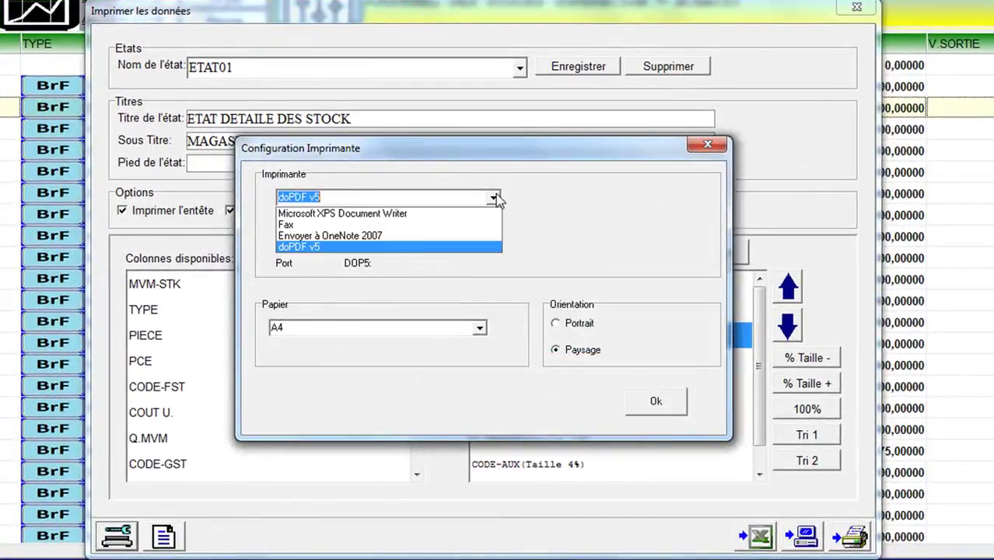
click(471, 256)
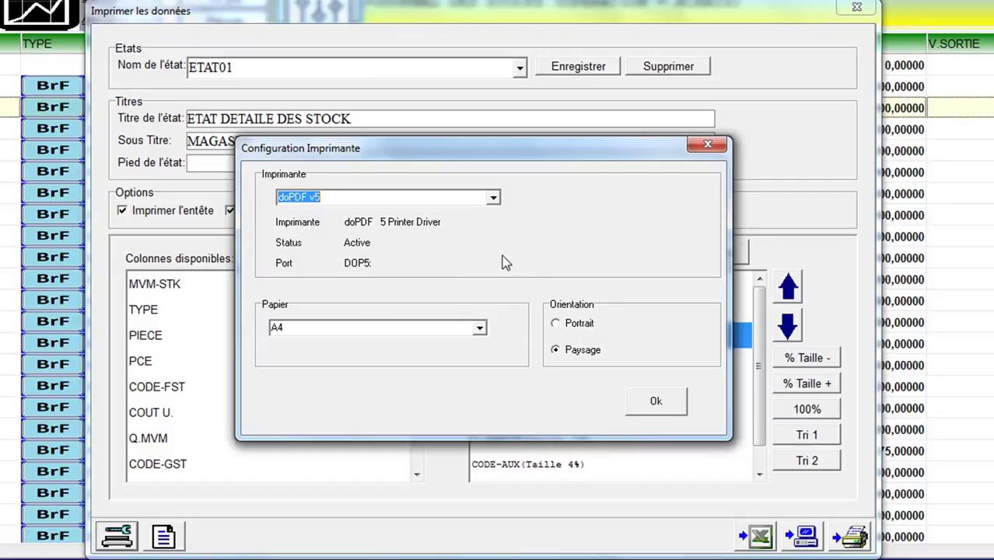
click(476, 329)
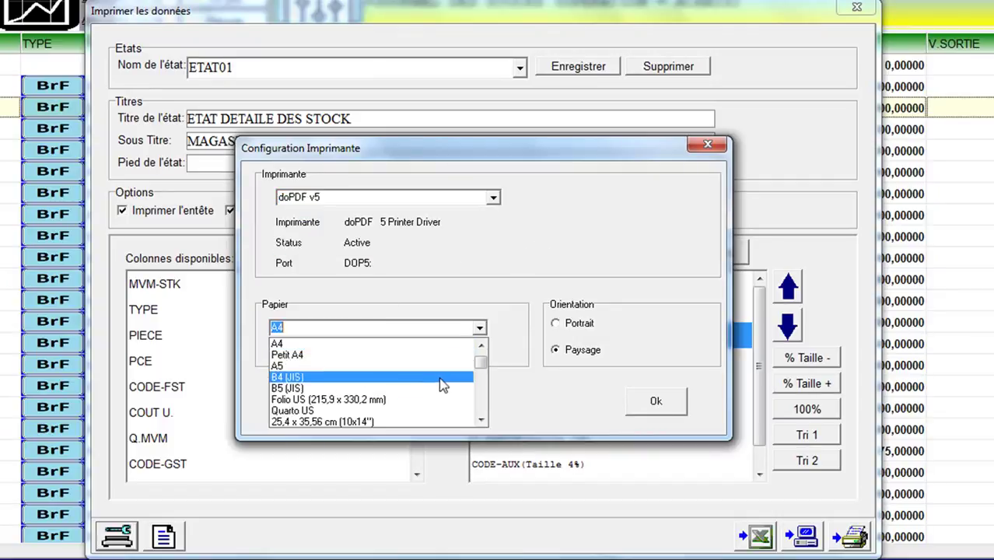
click(440, 388)
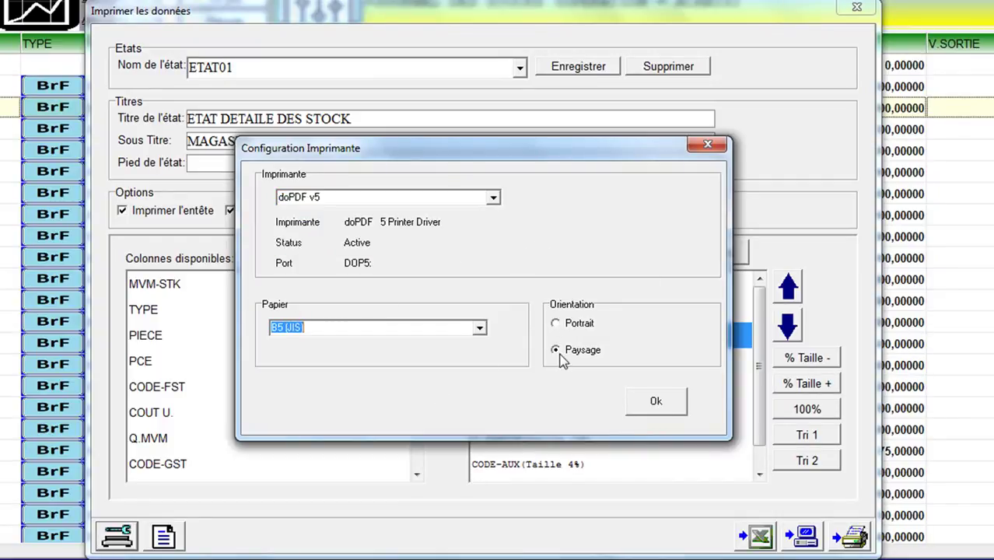
click(654, 399)
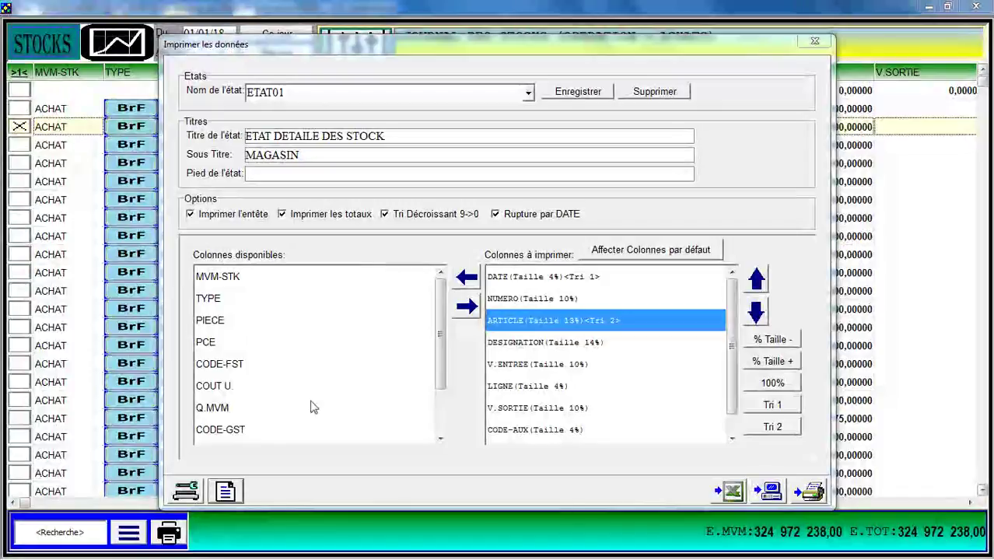
Limit the pages to print to 2 through 7 in the report's print parameters
click(228, 489)
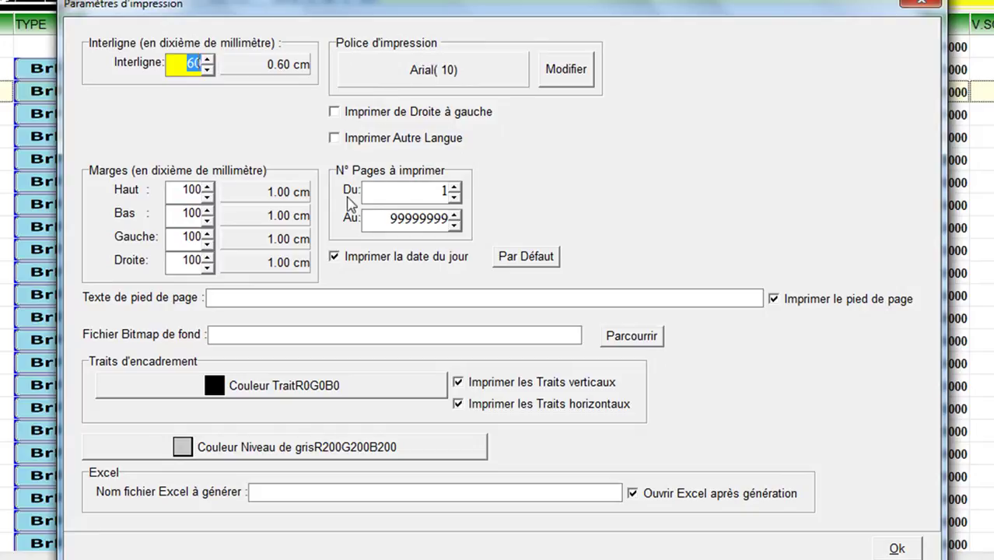
click(434, 193)
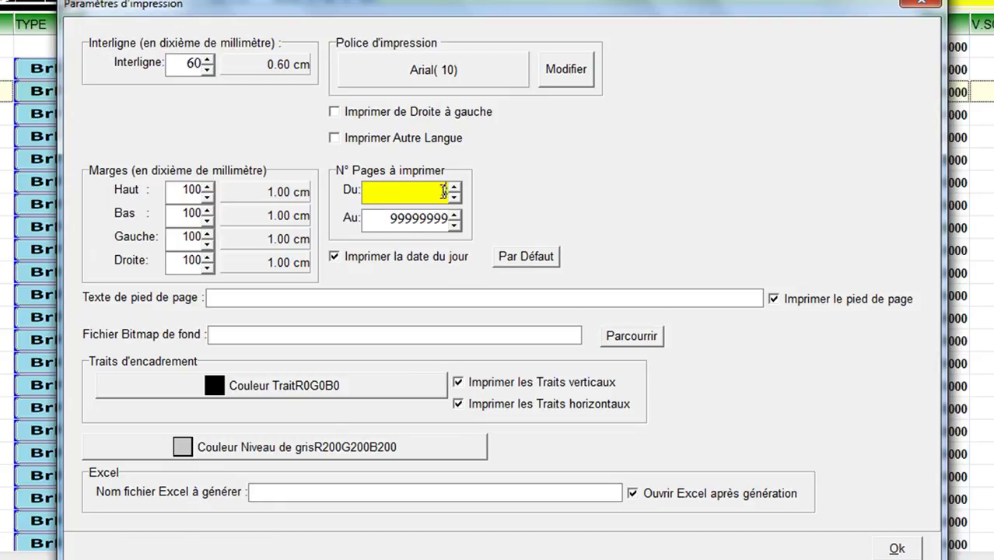
text(2)
key(Tab)
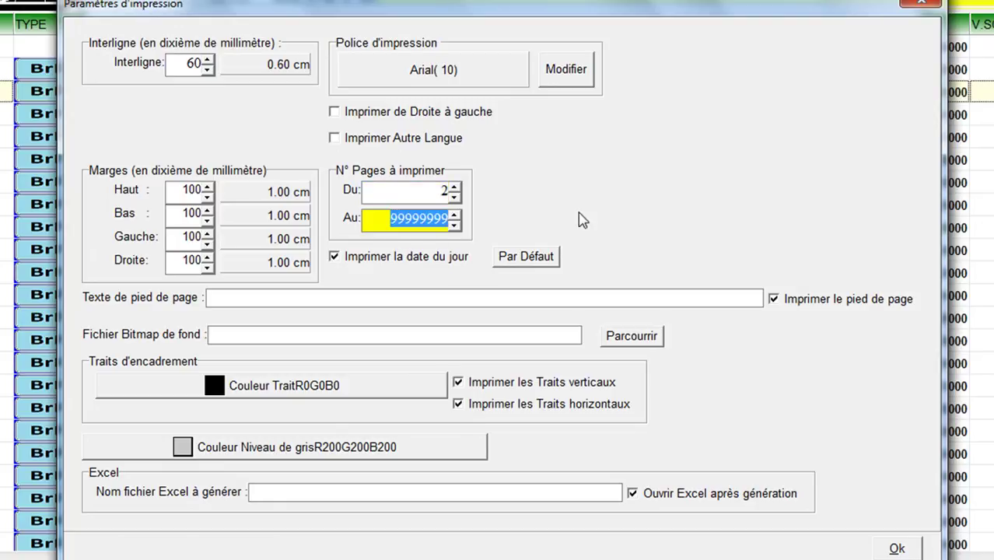
text(7)
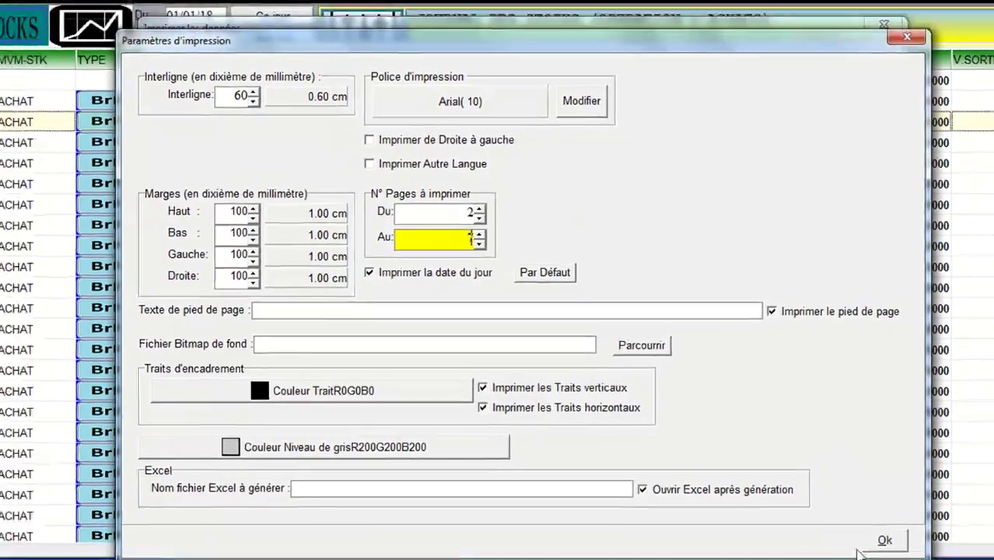
click(897, 548)
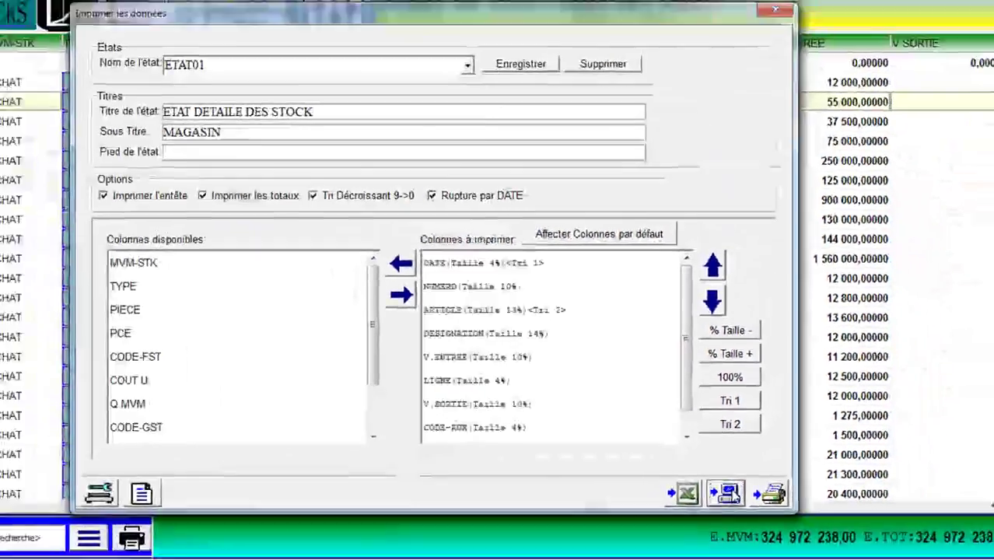
Preview the stock report on screen and browse its next, previous, first and last pages
click(727, 493)
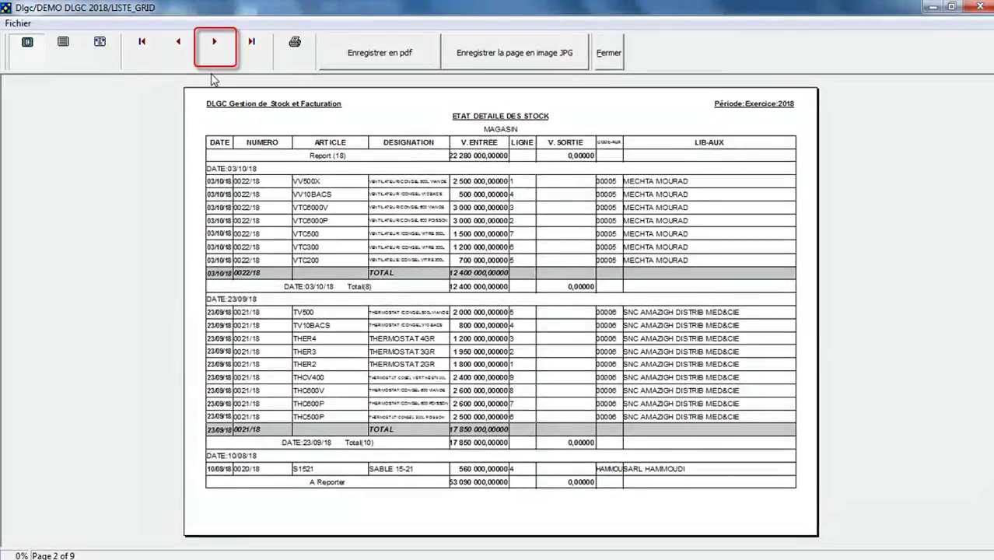
click(217, 43)
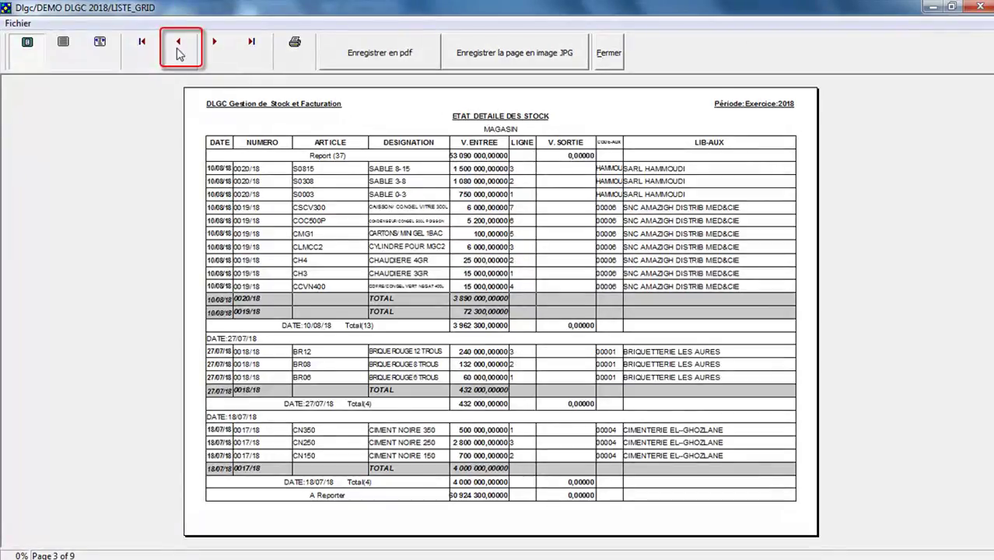
click(179, 48)
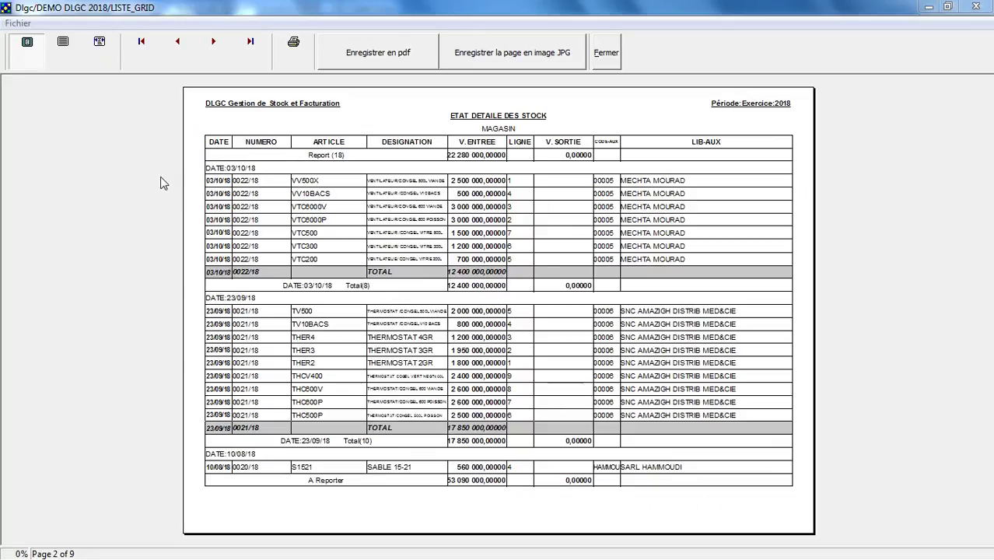
click(141, 49)
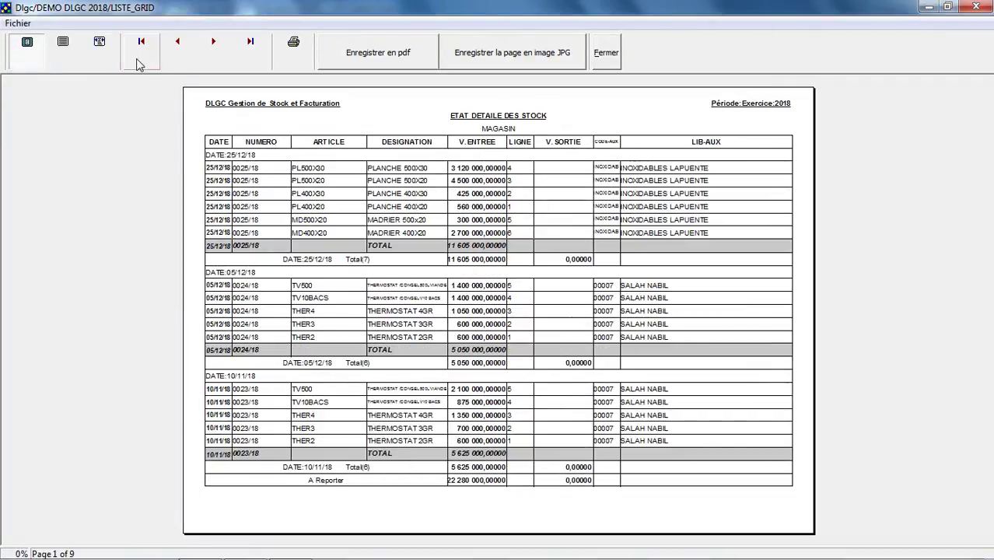
click(250, 53)
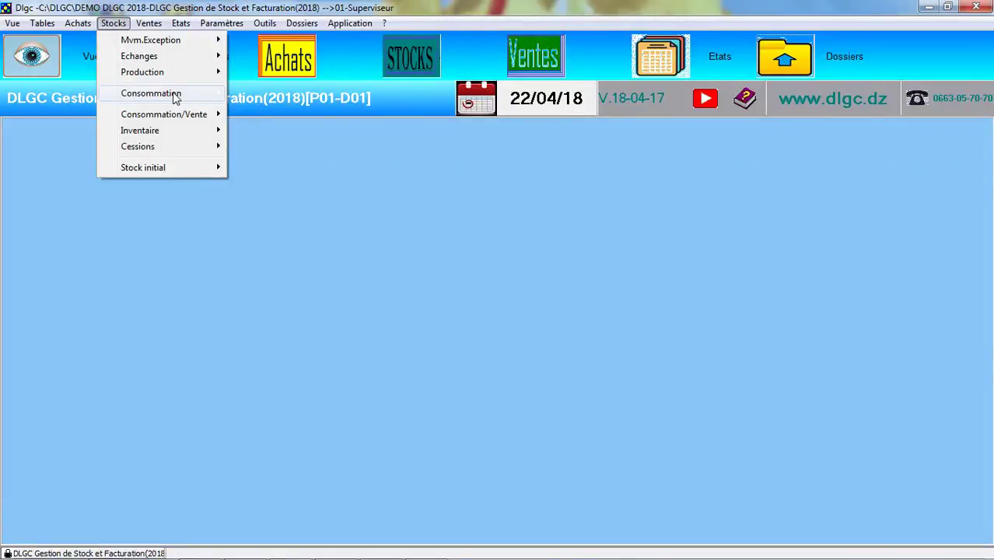
Open consumption voucher 0005/18 from the list of consumption vouchers
mouse_move(195, 97)
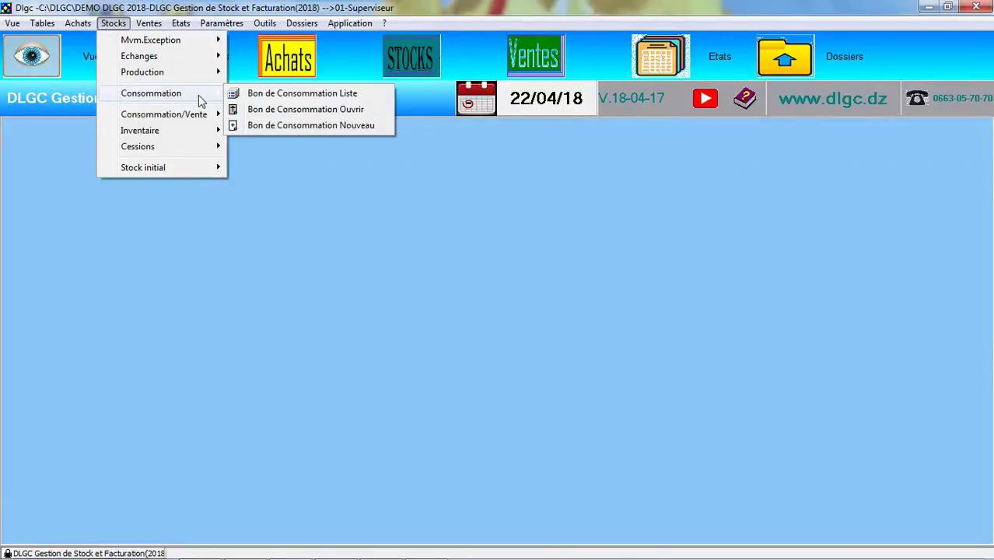
click(258, 96)
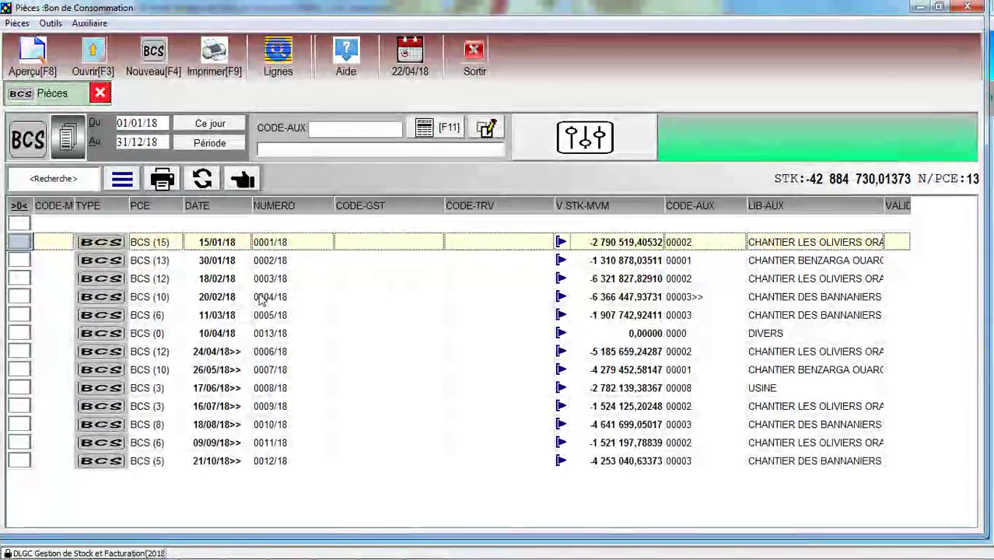
double_click(251, 300)
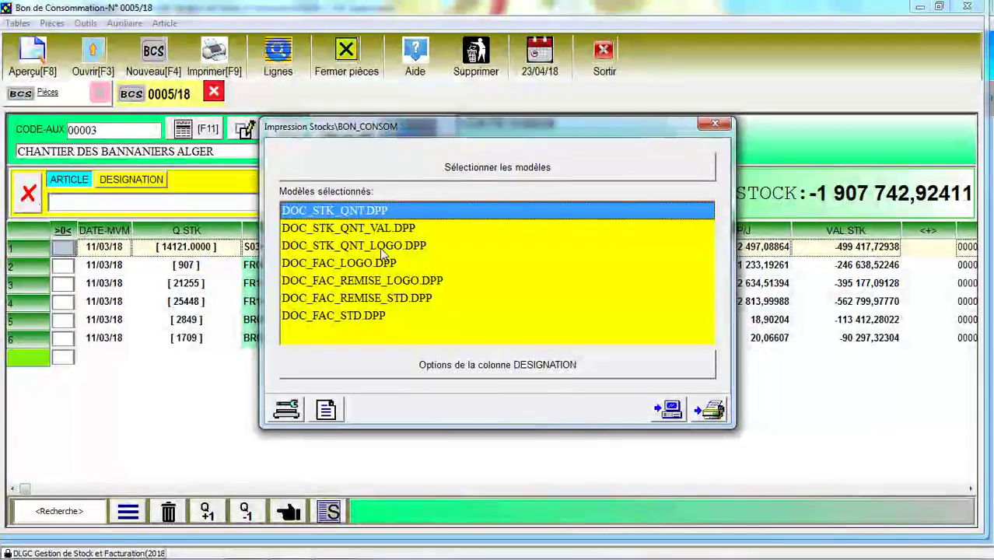
Preview the consumption voucher on screen with the DOC_STK_QNT_LOGO.DPP model and again with the DOC_FAC_REMISE_STD.DPP model
click(381, 245)
click(669, 409)
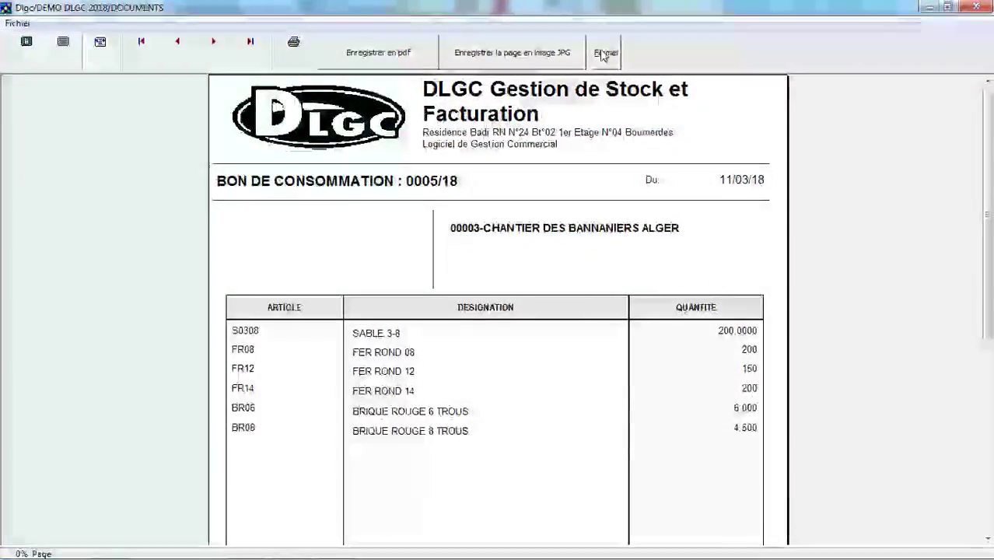
click(604, 53)
click(397, 299)
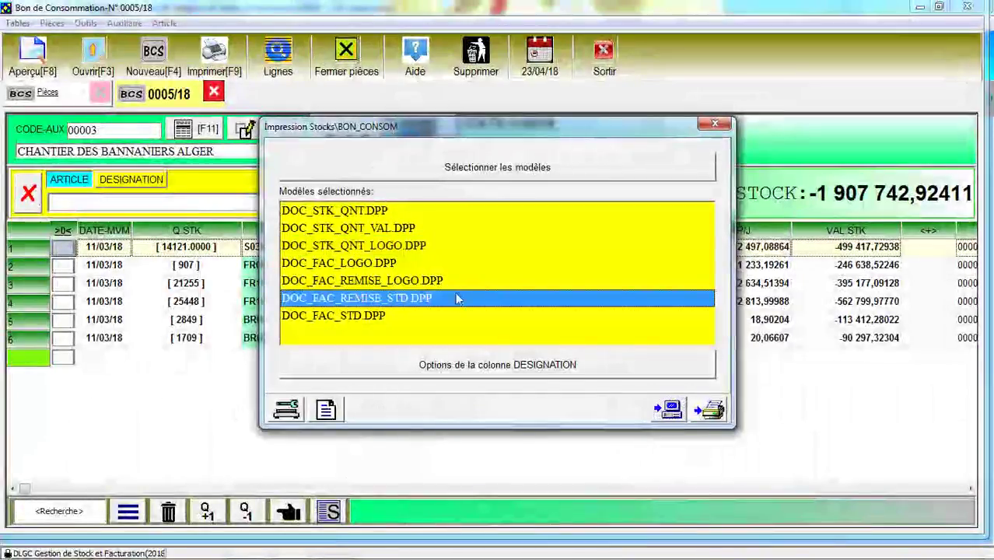
click(669, 409)
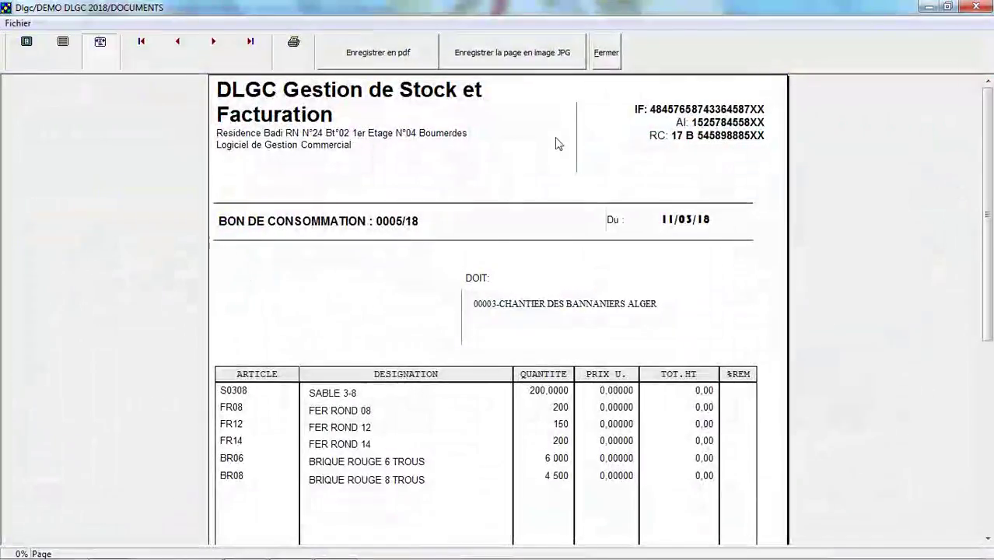
Close the preview and add LISTE_STK_QNT.DPP from the Stocks source to the consumption voucher's selected print models
click(606, 53)
click(497, 247)
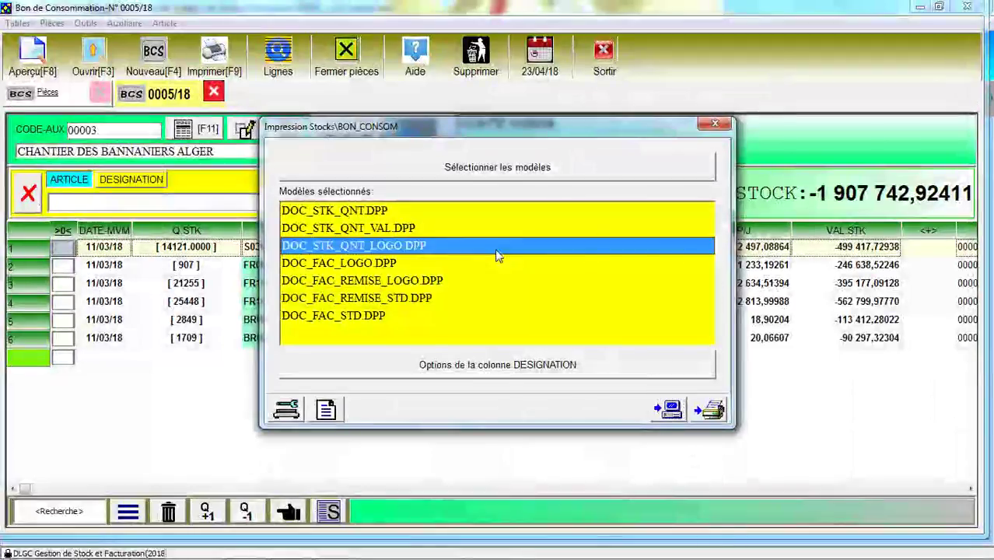
click(512, 170)
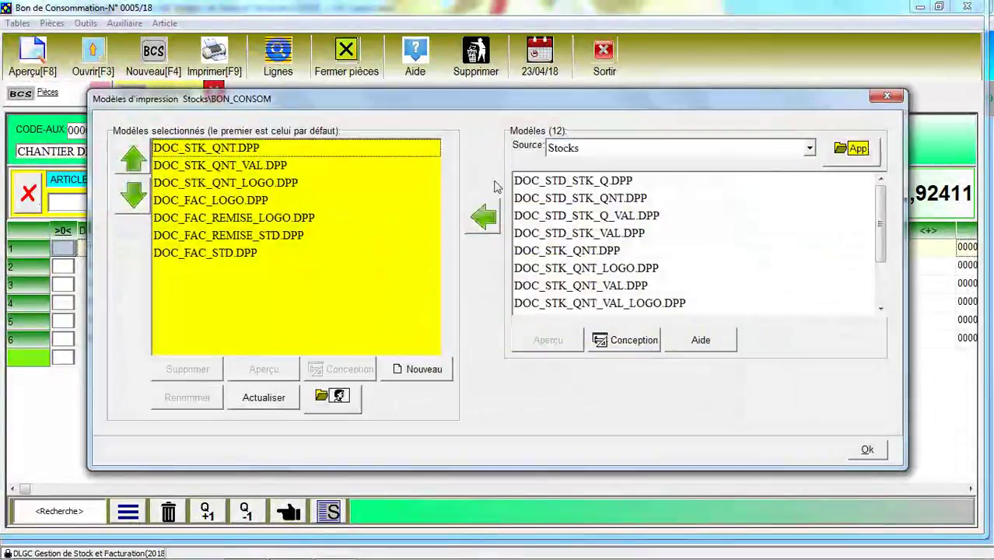
click(610, 269)
scroll(607, 276, down, 2)
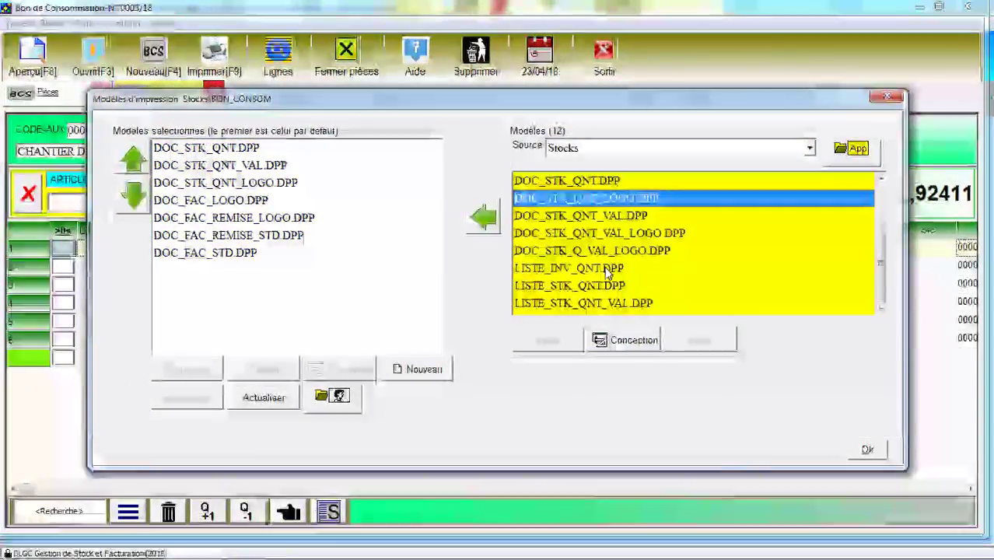
click(603, 288)
click(492, 222)
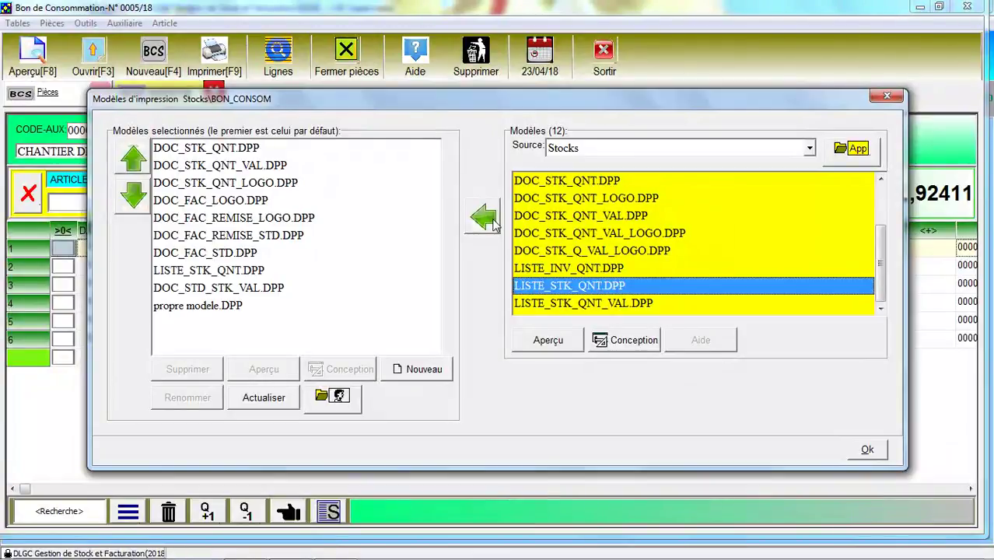
Browse the available print models in the Stocks, Achats and Facturation sources
click(674, 201)
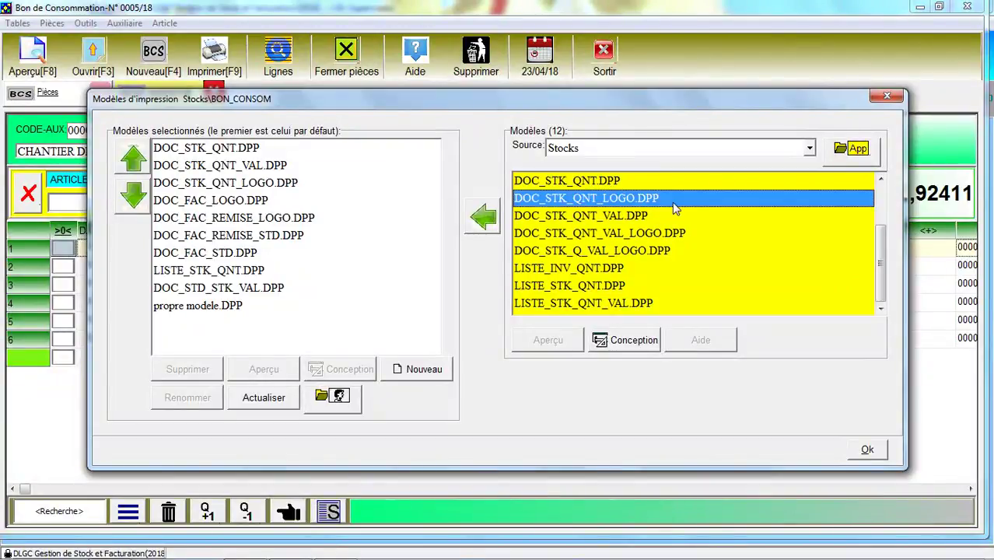
scroll(680, 207, up, 2)
click(808, 148)
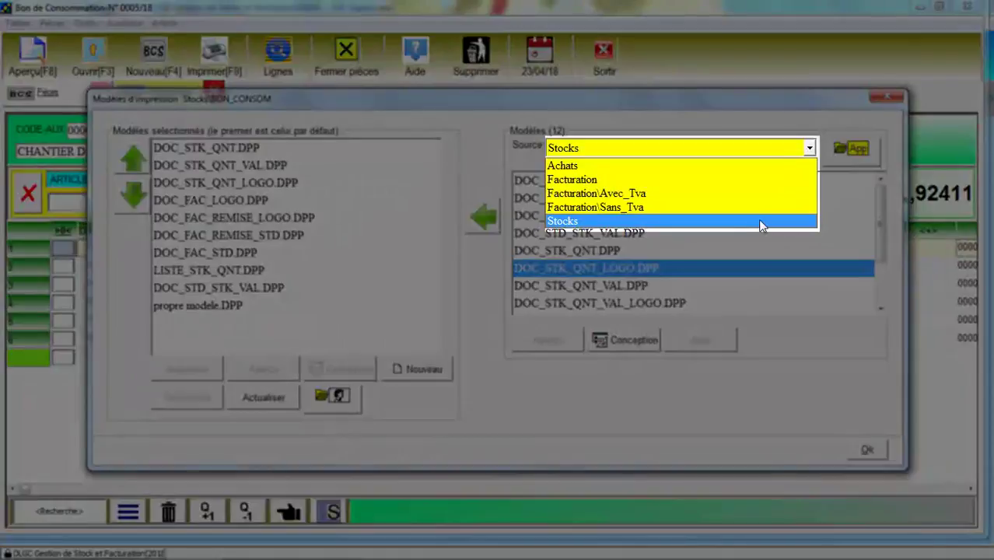
click(763, 166)
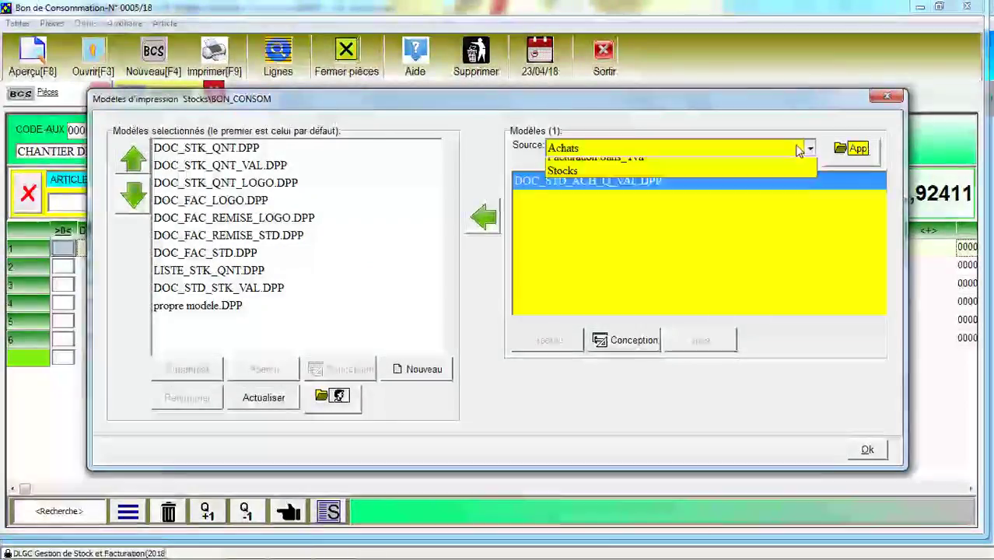
click(799, 151)
click(763, 189)
Examine the BON_CONSOM folder that stores the voucher's print model files, then close it
click(363, 375)
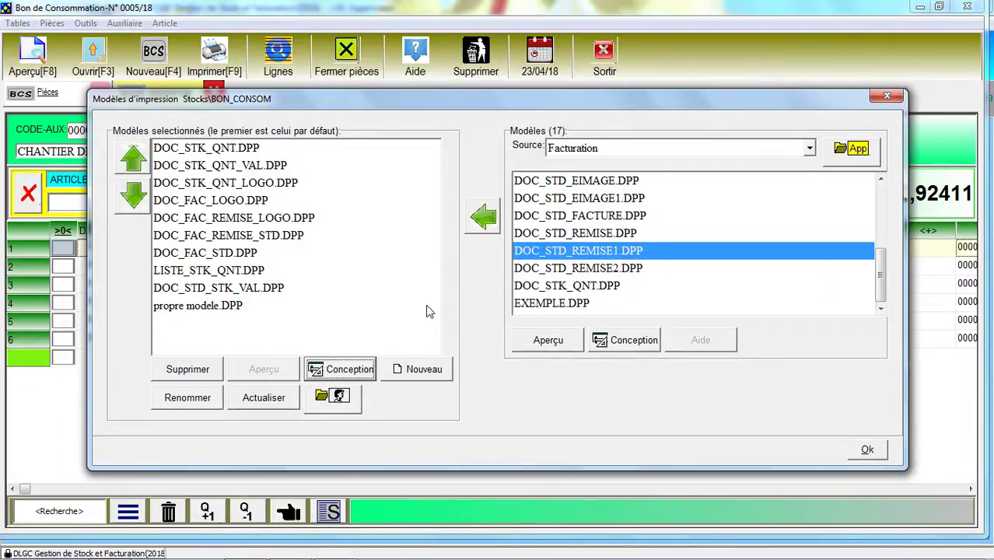
click(340, 397)
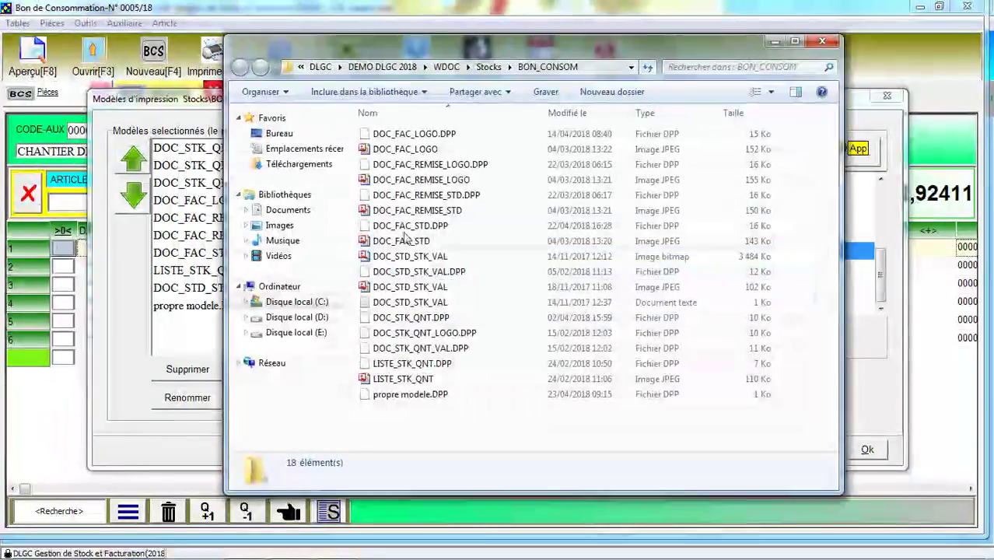
click(412, 196)
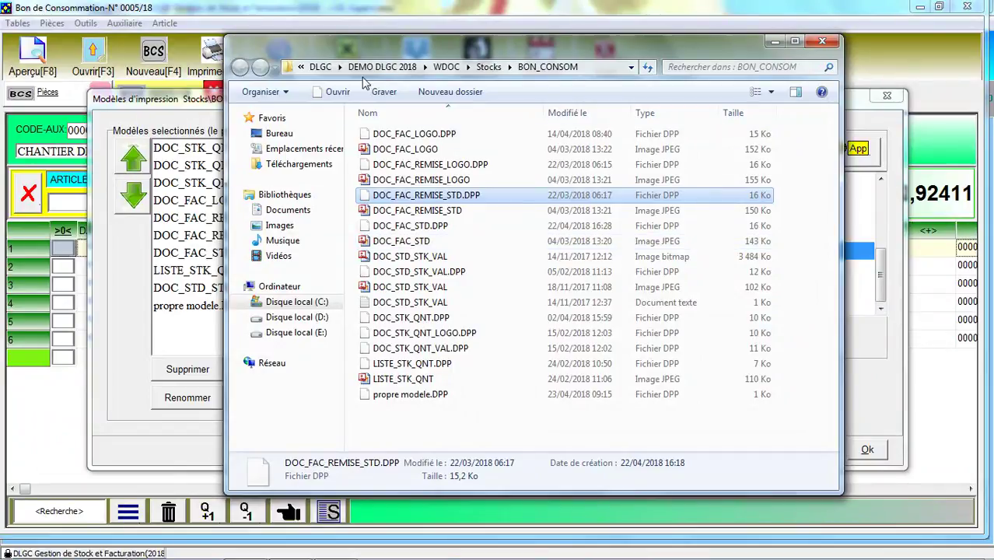
click(341, 68)
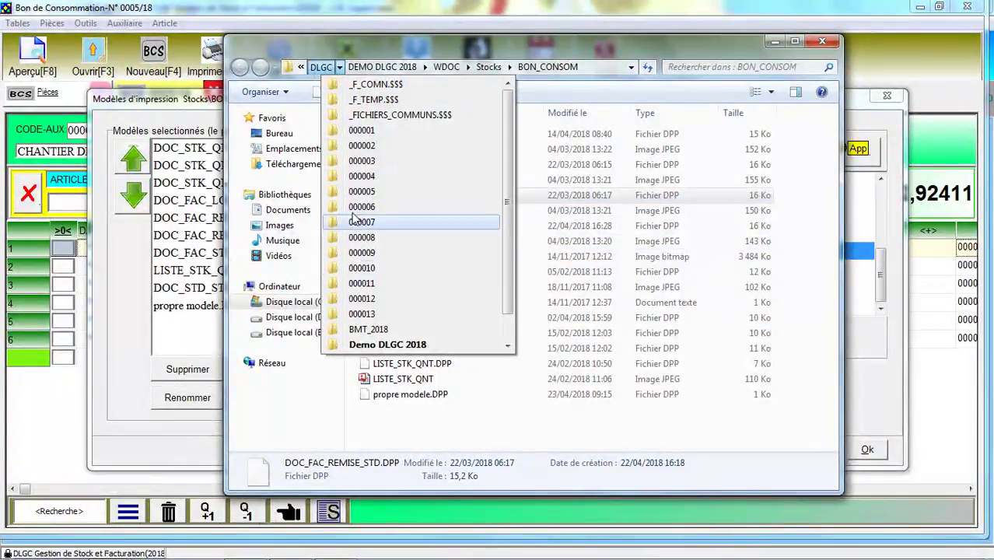
click(822, 40)
Create a new print model for the consumption voucher named propre modele
click(429, 278)
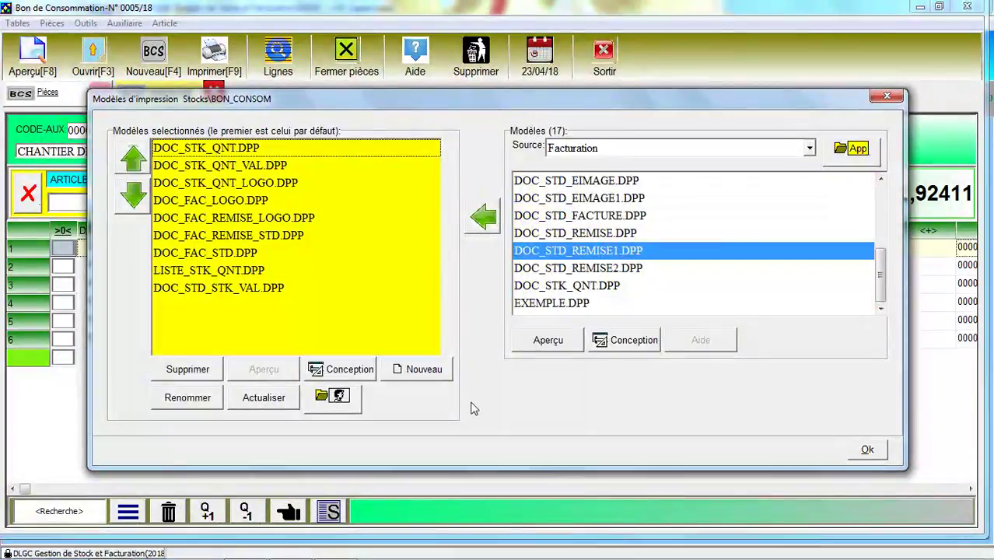
click(424, 371)
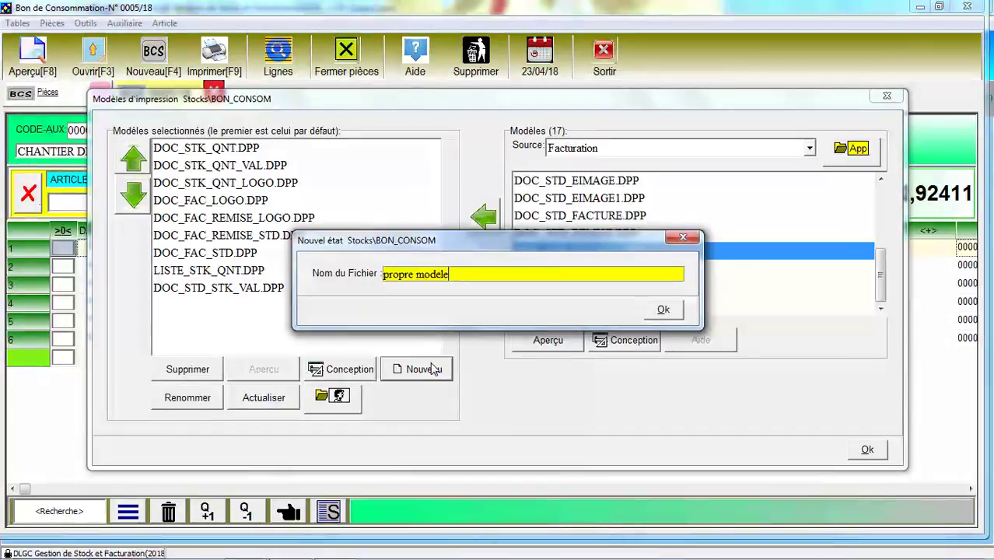
click(663, 309)
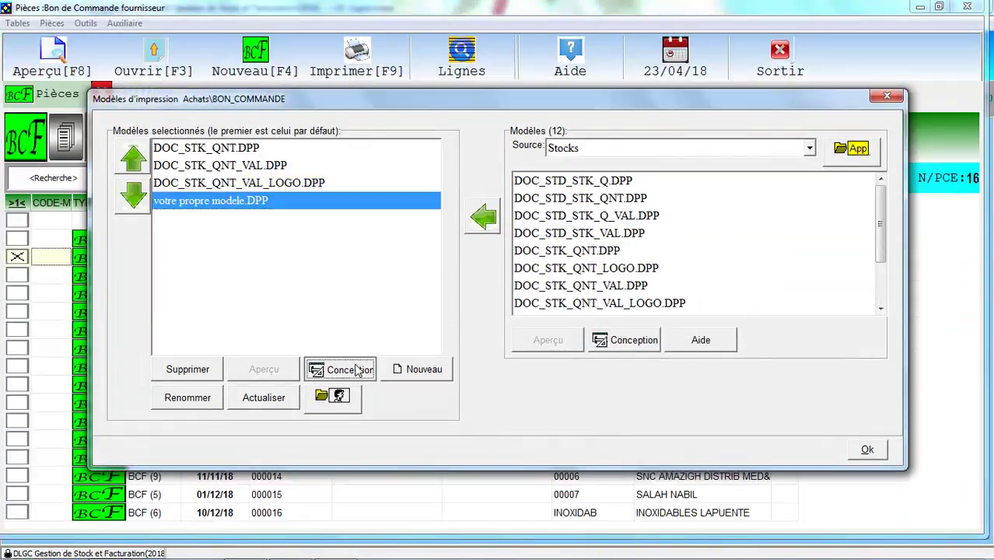
Open the purchase order's votre propre modele.DPP for design
click(360, 370)
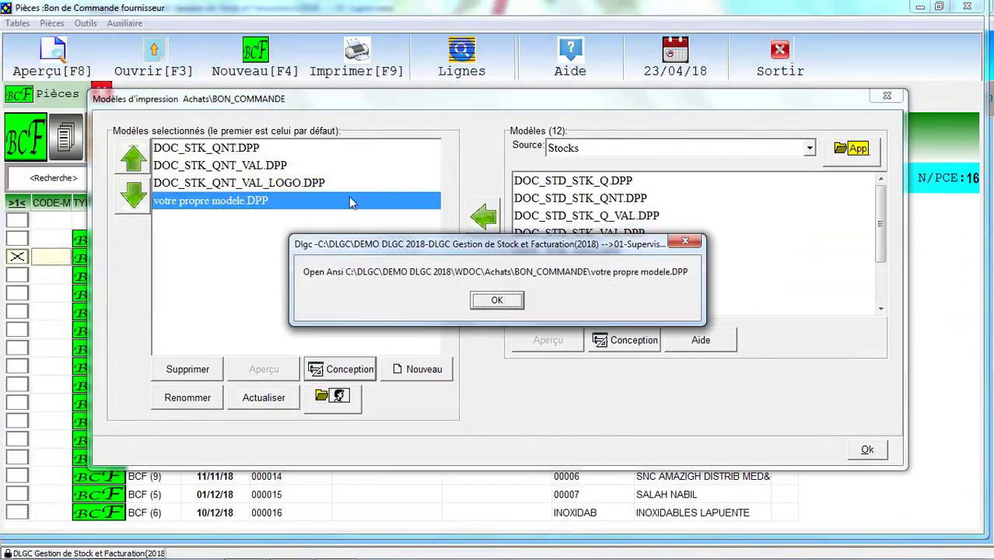
click(497, 301)
right_click(205, 162)
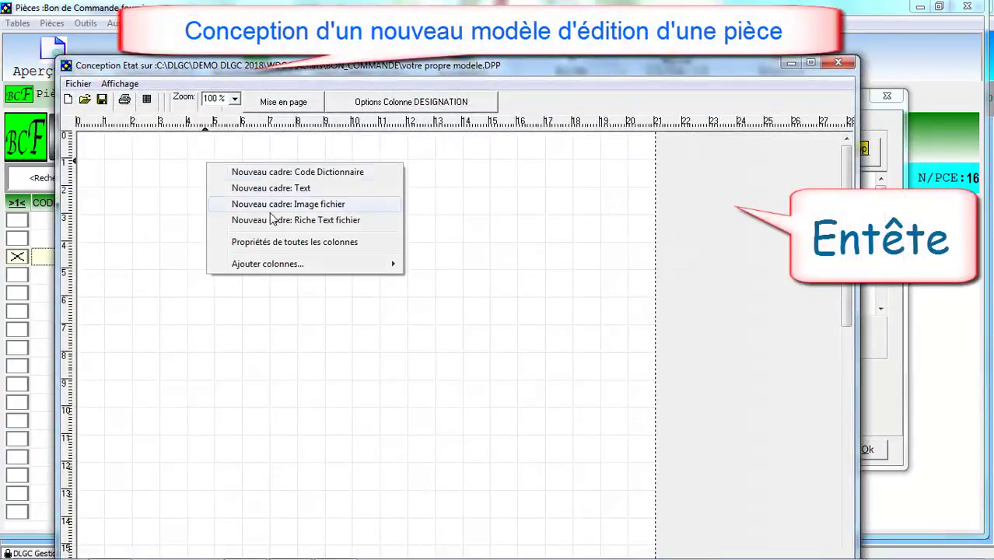
click(312, 174)
click(620, 144)
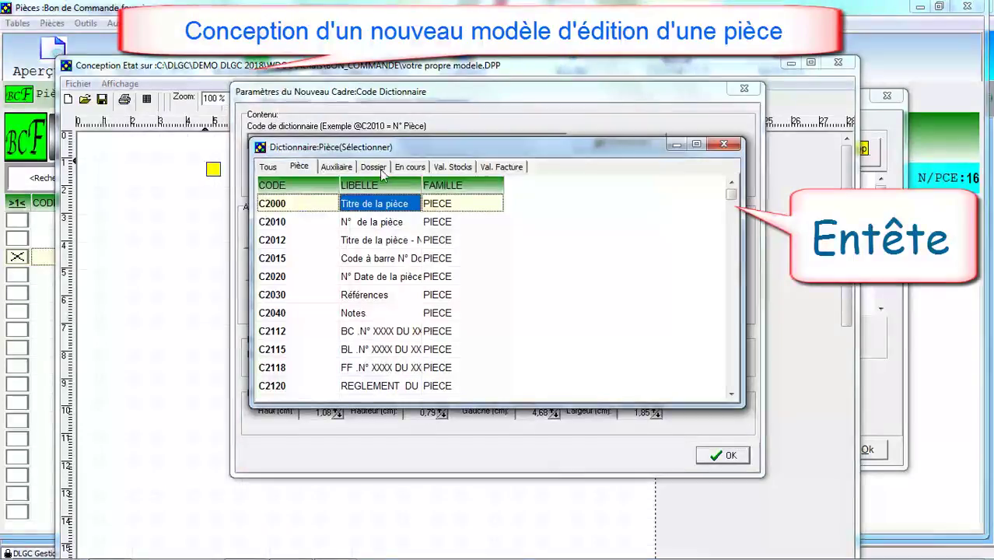
double_click(358, 211)
click(724, 457)
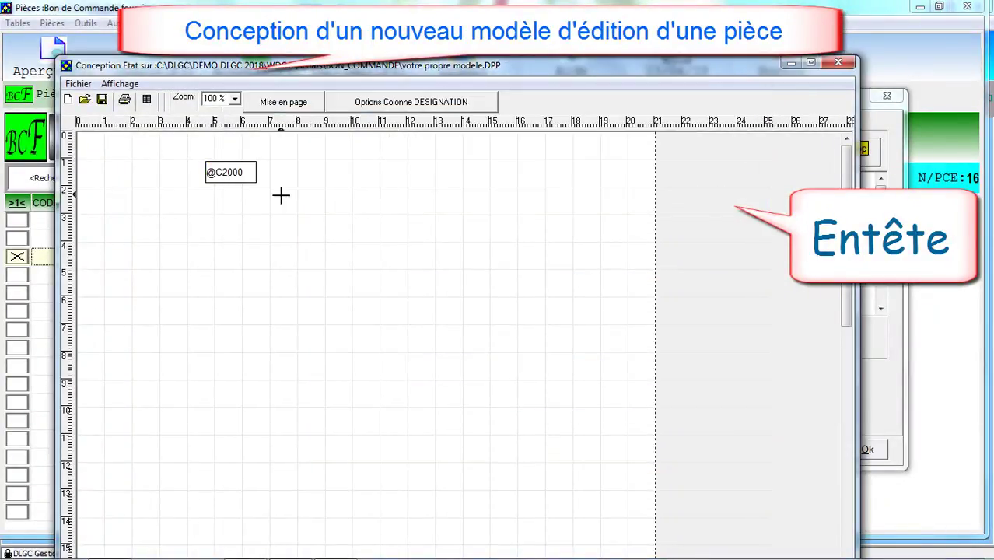
drag(234, 175, 297, 222)
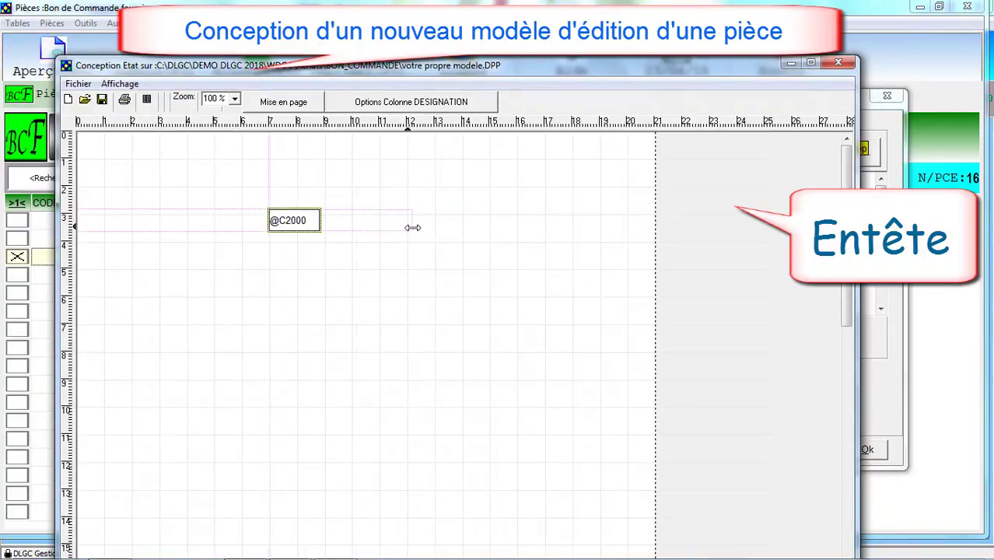
drag(395, 224, 420, 224)
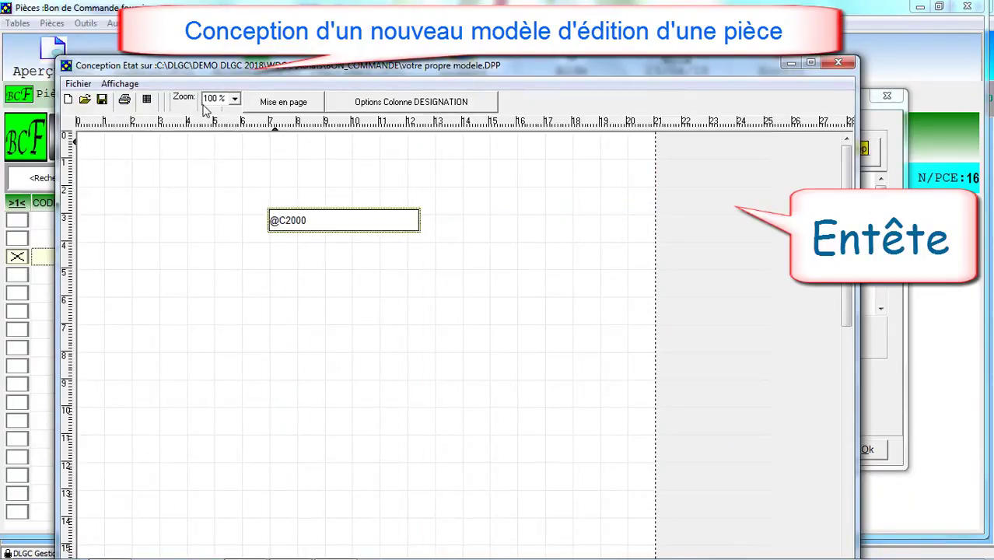
right_click(327, 247)
click(409, 262)
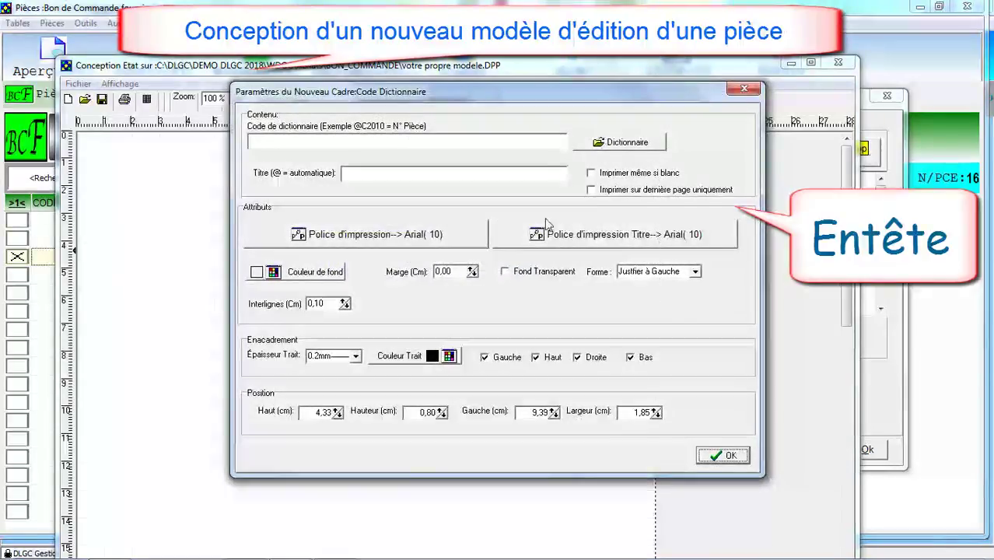
click(599, 143)
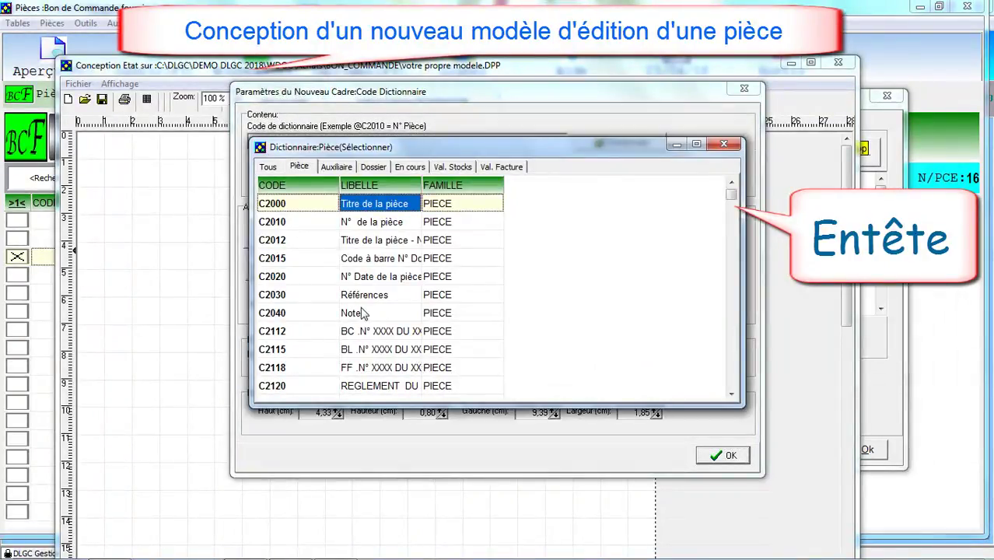
double_click(369, 283)
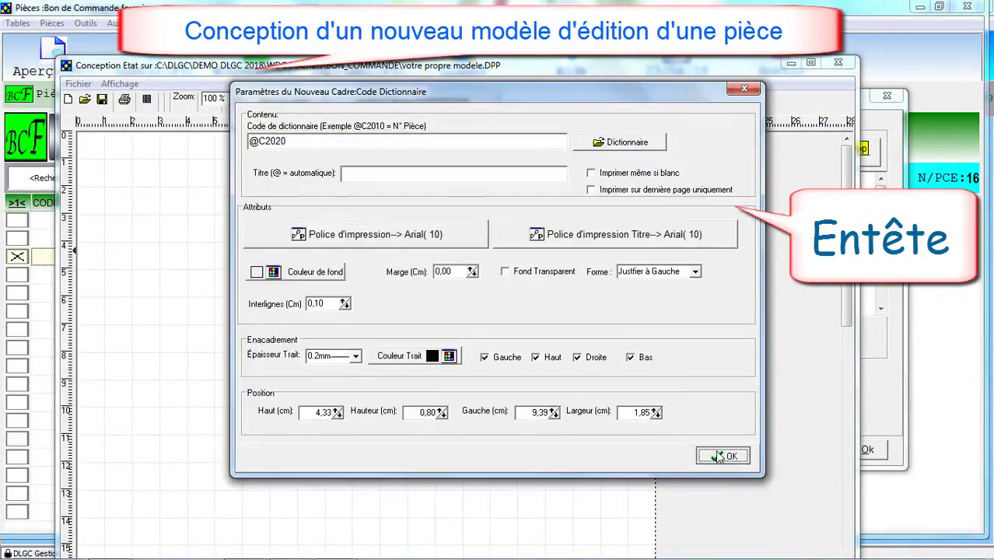
click(719, 457)
drag(308, 257, 351, 255)
right_click(228, 204)
click(280, 213)
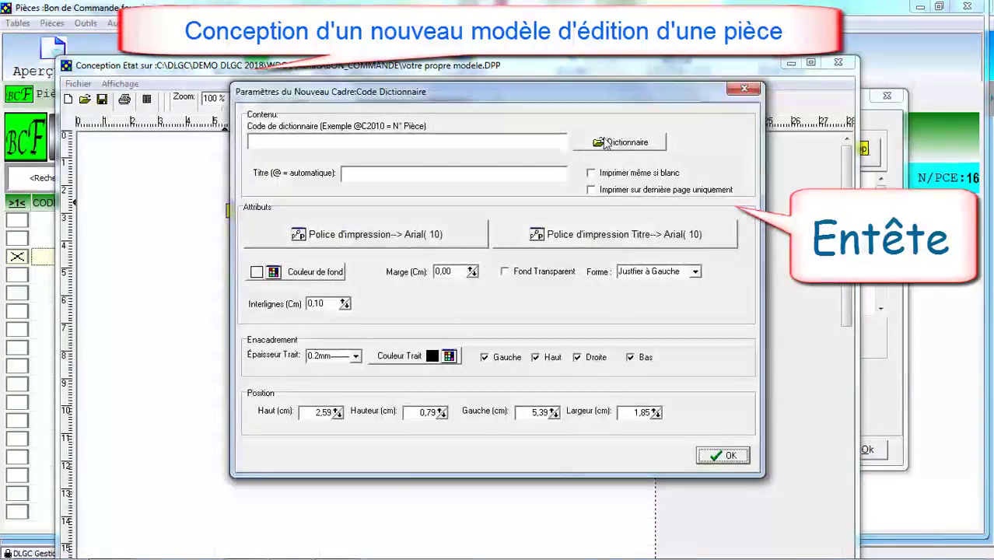
click(335, 167)
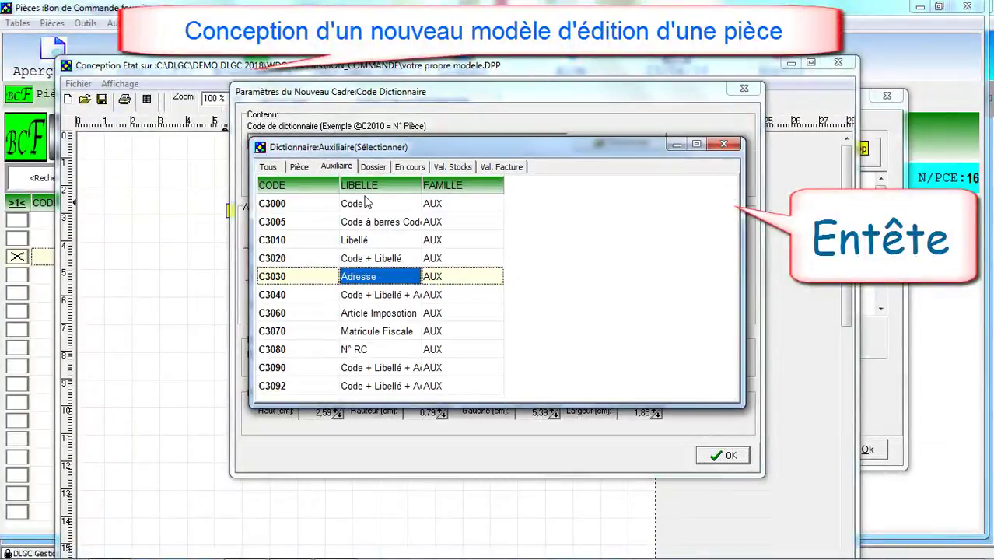
double_click(361, 243)
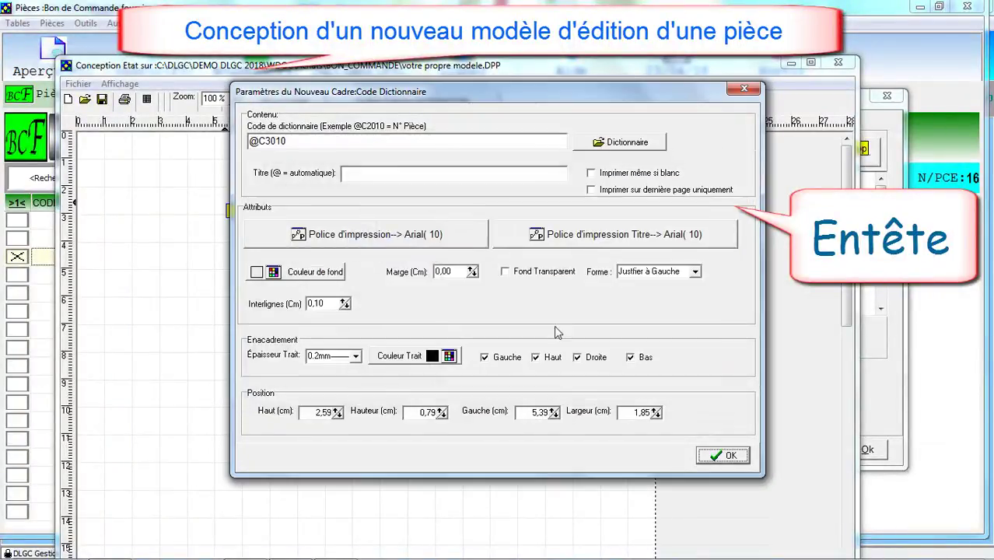
click(722, 456)
drag(249, 213, 588, 285)
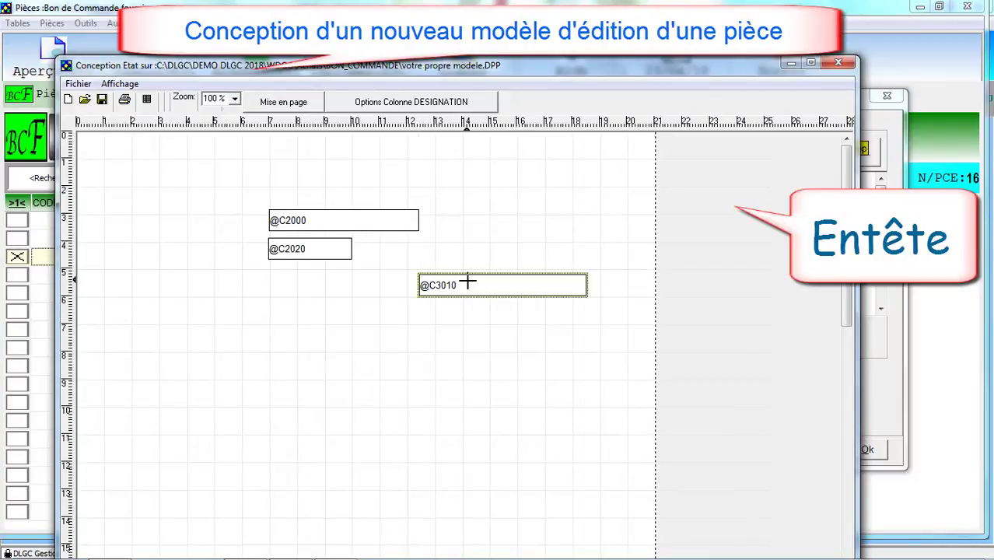
right_click(453, 339)
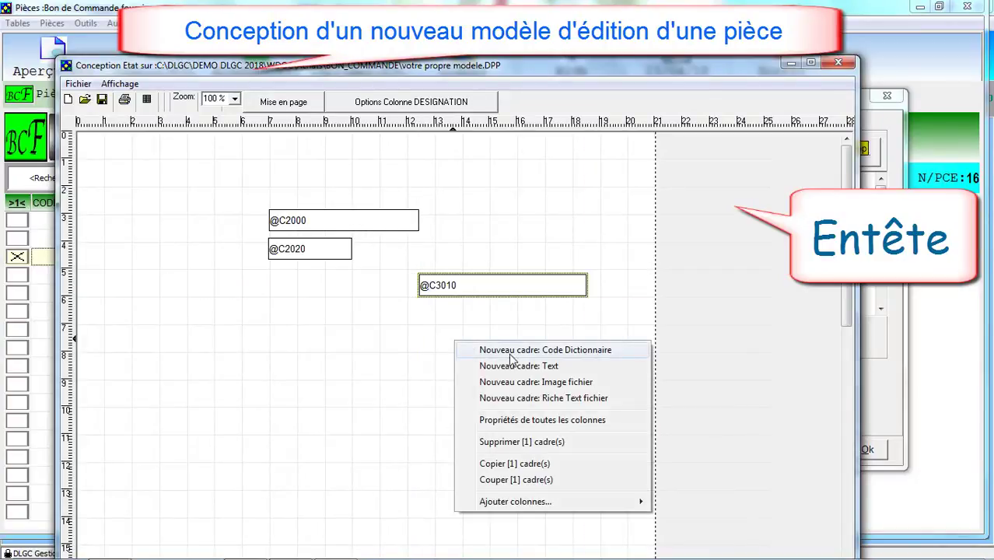
click(510, 357)
click(589, 140)
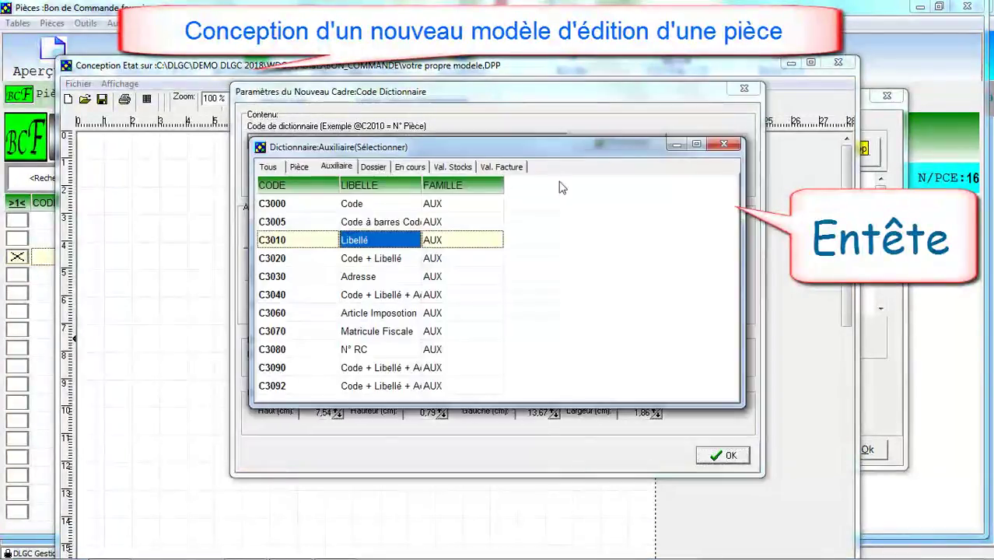
double_click(369, 279)
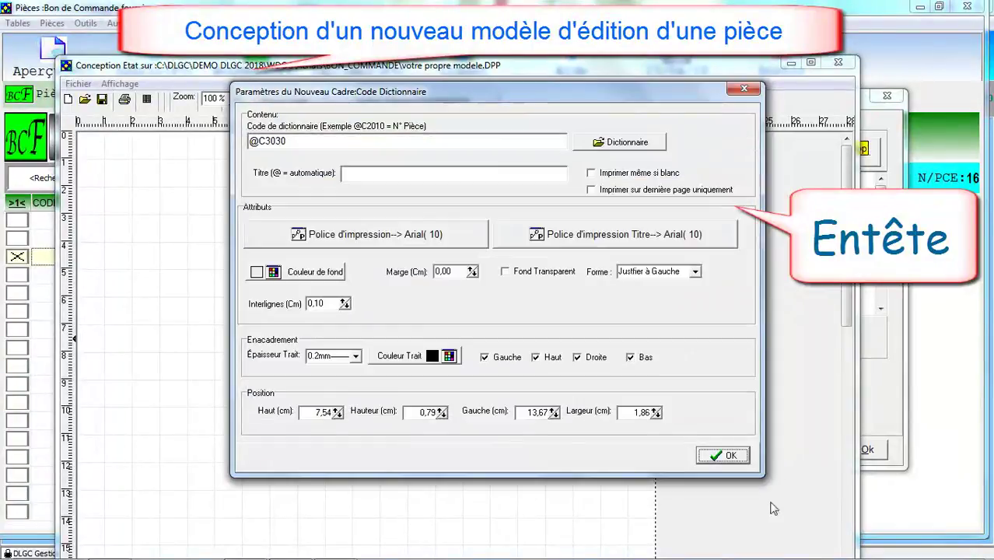
click(728, 462)
drag(480, 350, 587, 321)
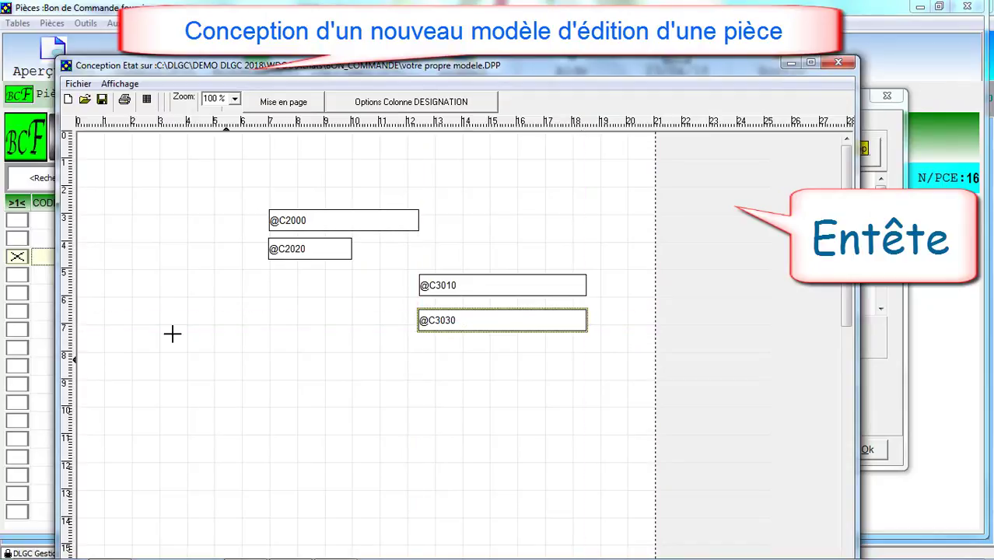
right_click(117, 143)
click(161, 151)
click(604, 138)
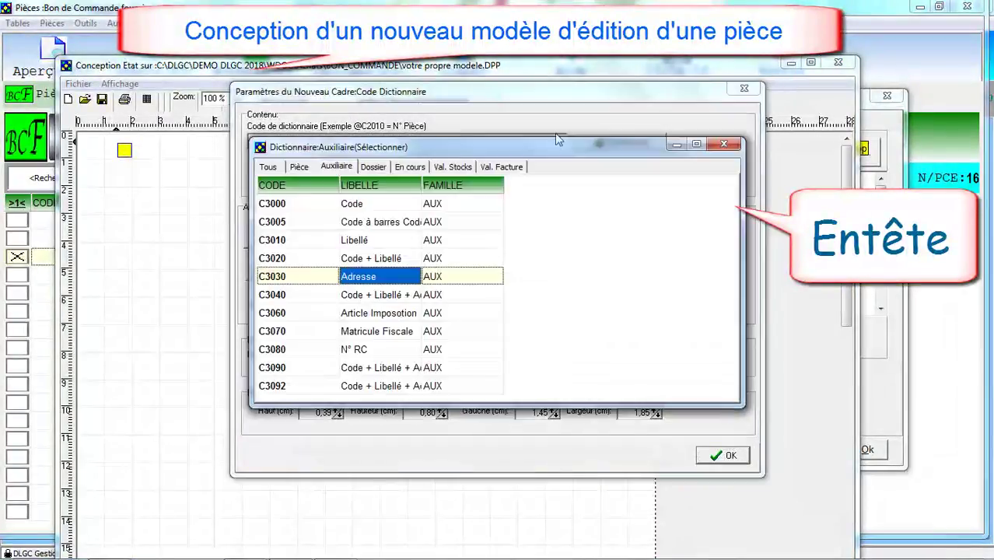
click(267, 168)
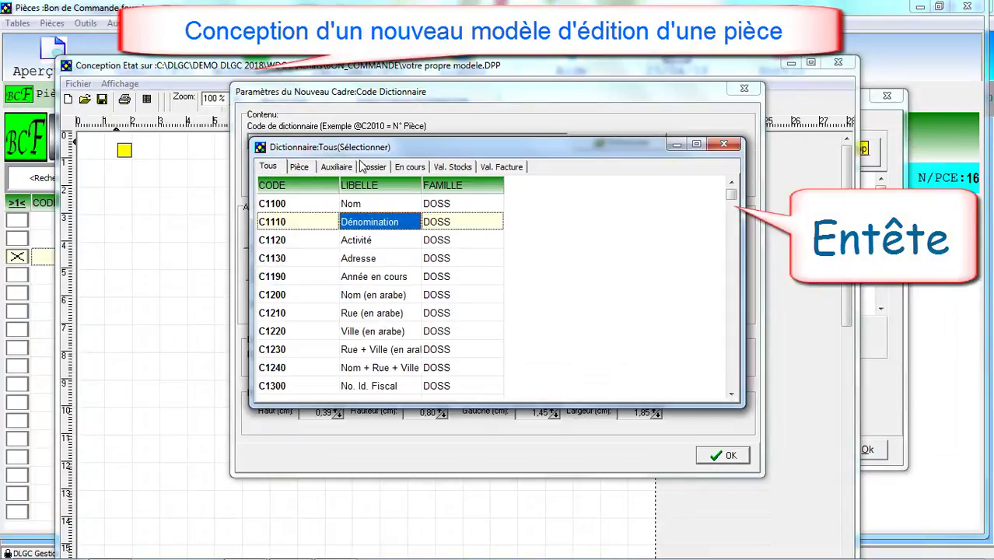
click(373, 166)
double_click(371, 207)
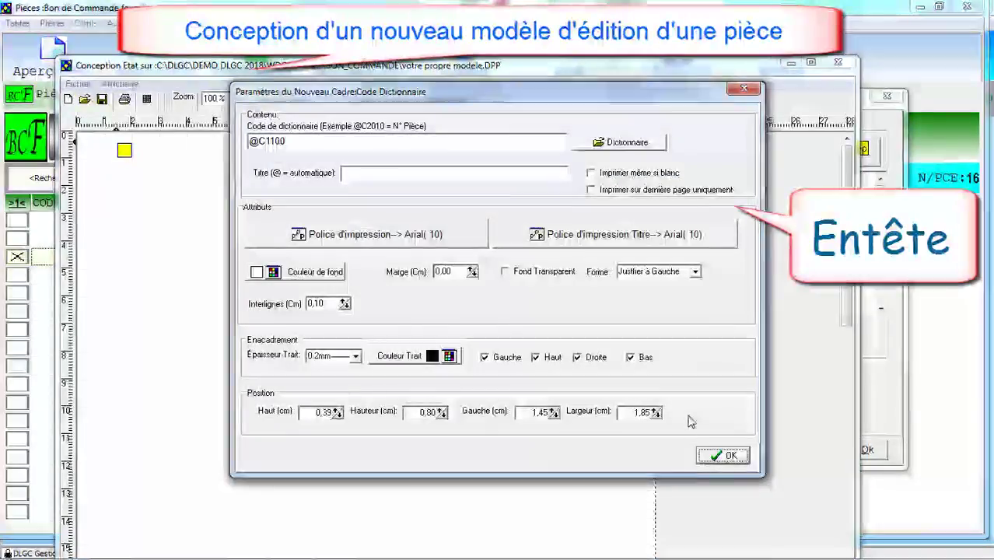
key(Return)
drag(137, 159, 272, 153)
right_click(127, 185)
click(179, 196)
click(623, 146)
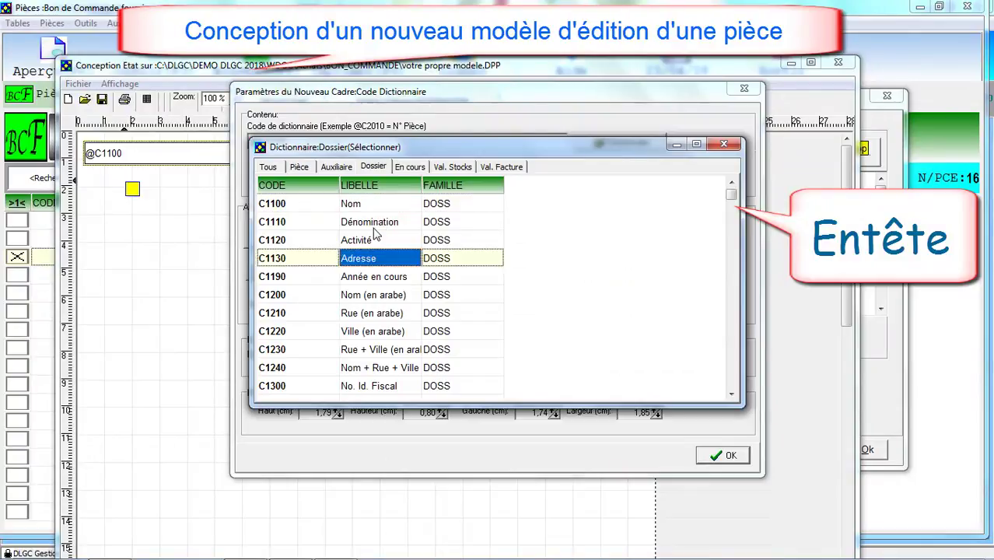
double_click(379, 223)
click(721, 456)
drag(154, 196, 270, 178)
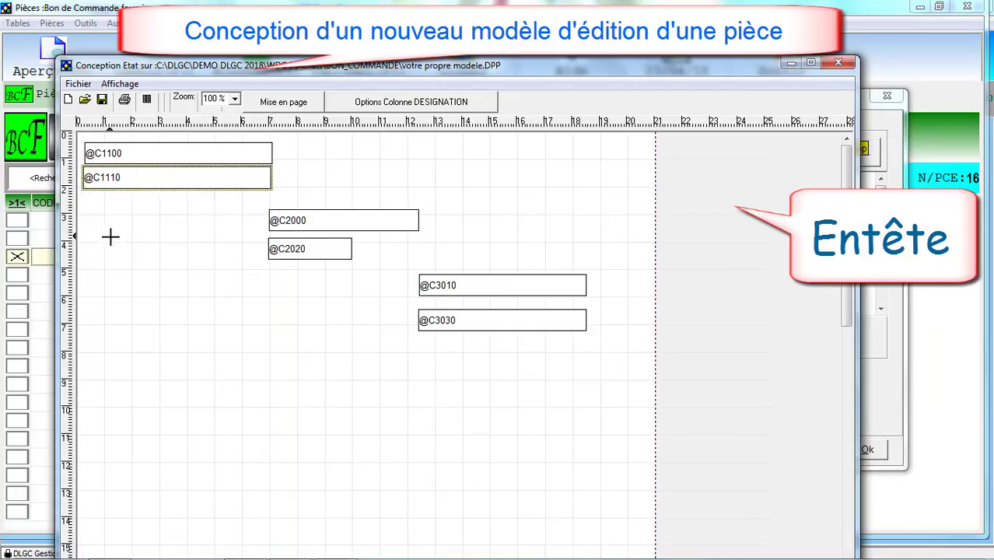
right_click(106, 231)
click(165, 248)
click(633, 145)
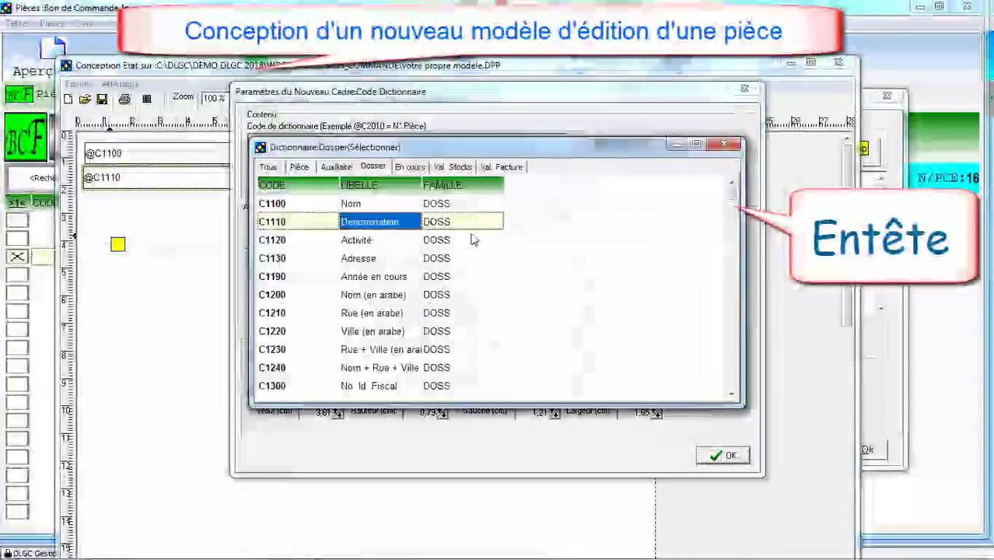
double_click(382, 265)
click(722, 457)
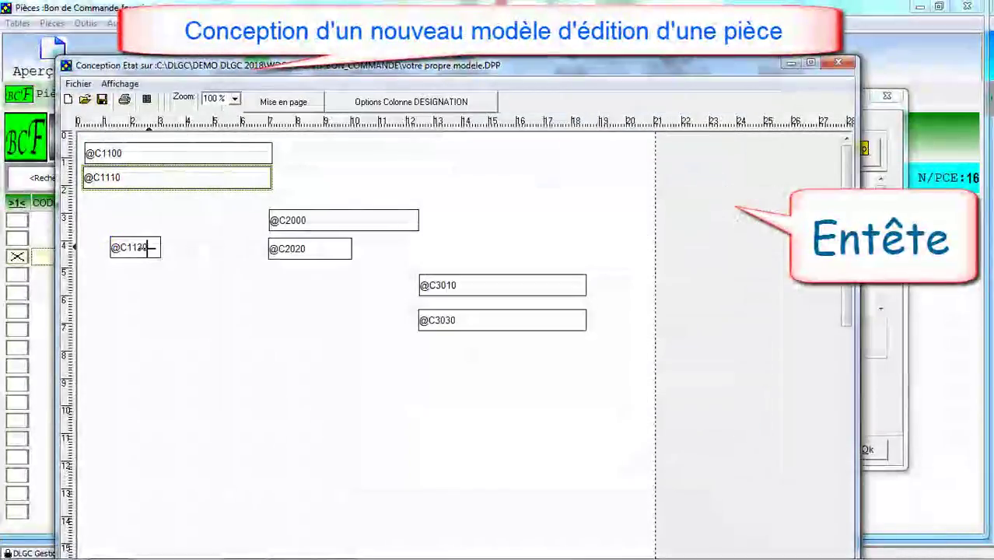
drag(122, 222, 129, 211)
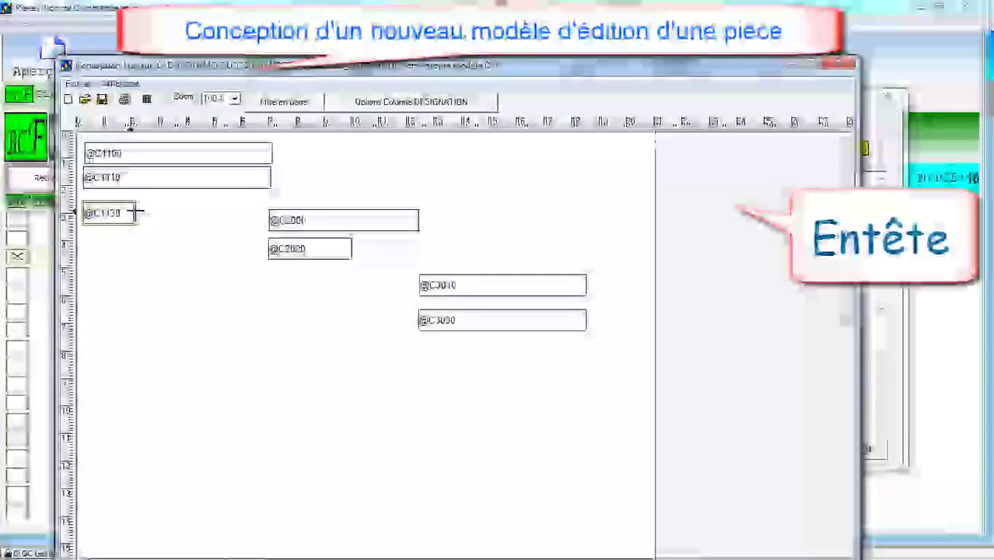
drag(256, 218, 258, 218)
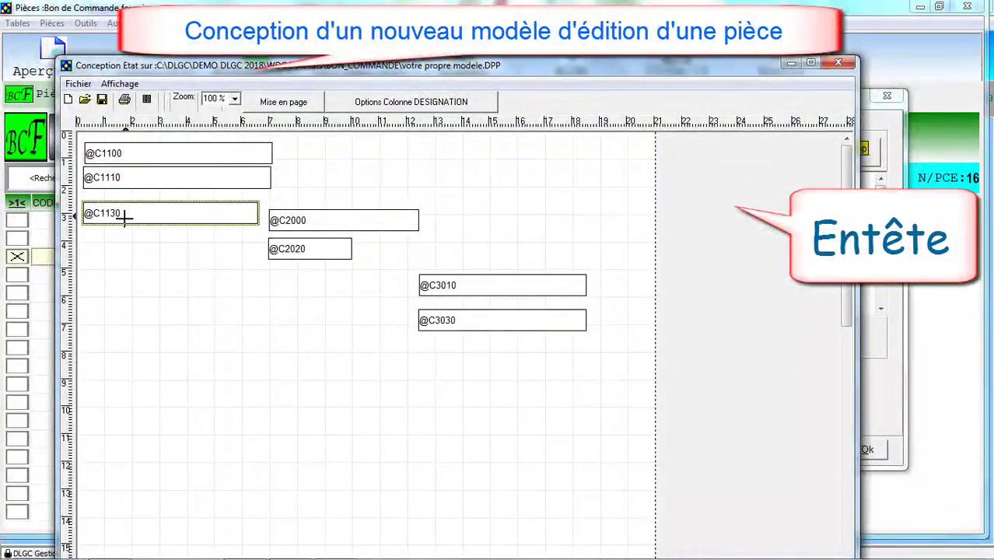
drag(124, 222, 126, 212)
Add detail columns ARTICLE, DESIGNATION, QUANTITE, PRIX U.+REMISE, TOT.HT and TOT. TTC side by side below the header, starting at the page's left edge
right_click(162, 373)
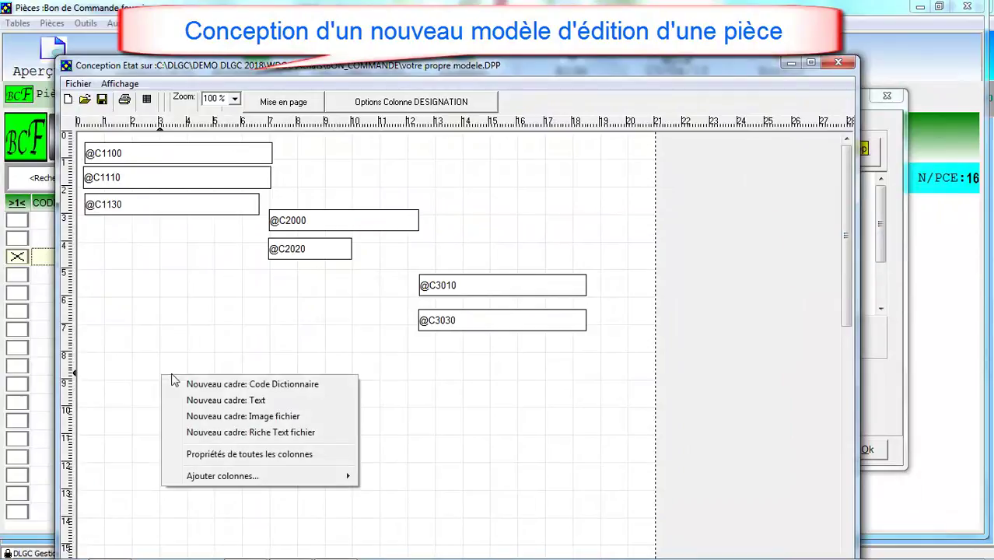
mouse_move(252, 477)
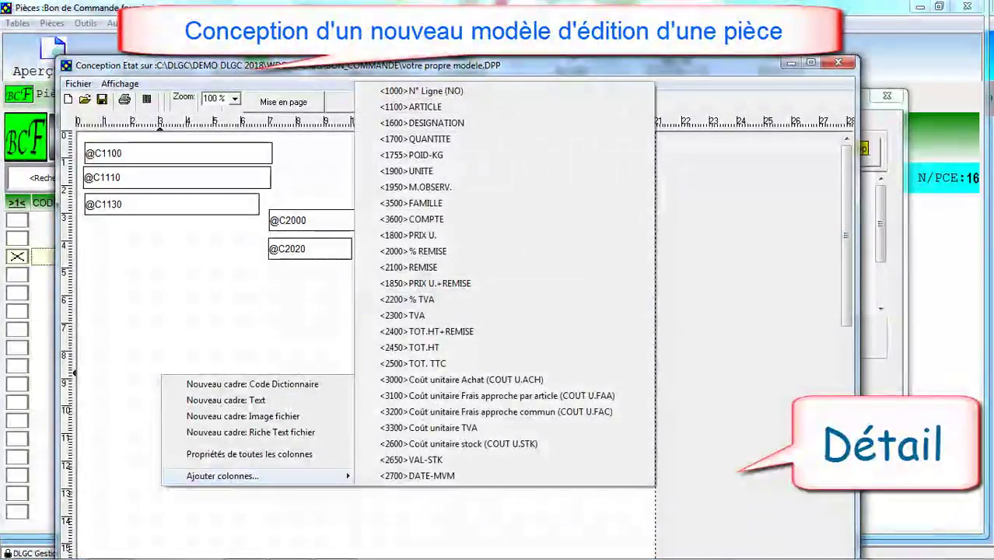
click(412, 106)
drag(100, 418, 78, 418)
right_click(153, 424)
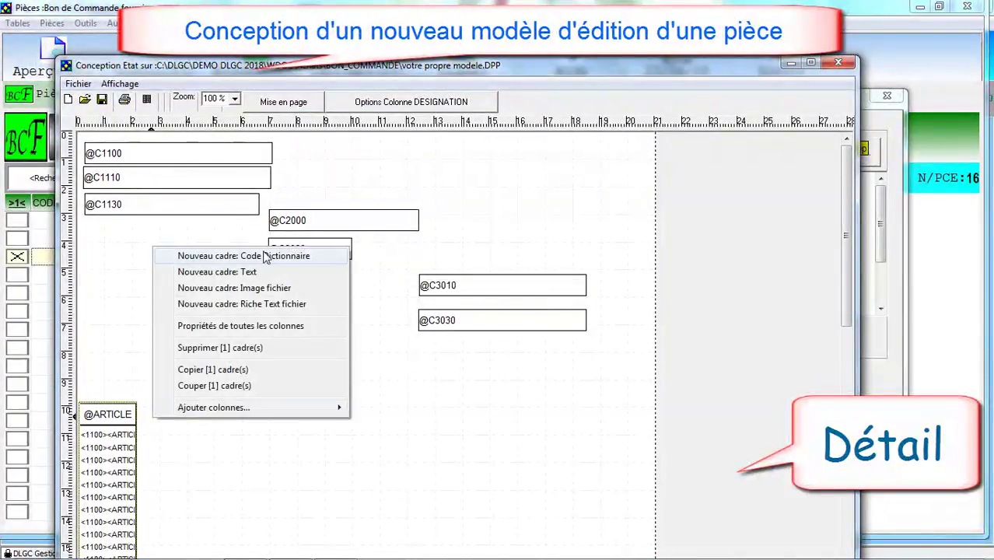
mouse_move(281, 411)
click(403, 182)
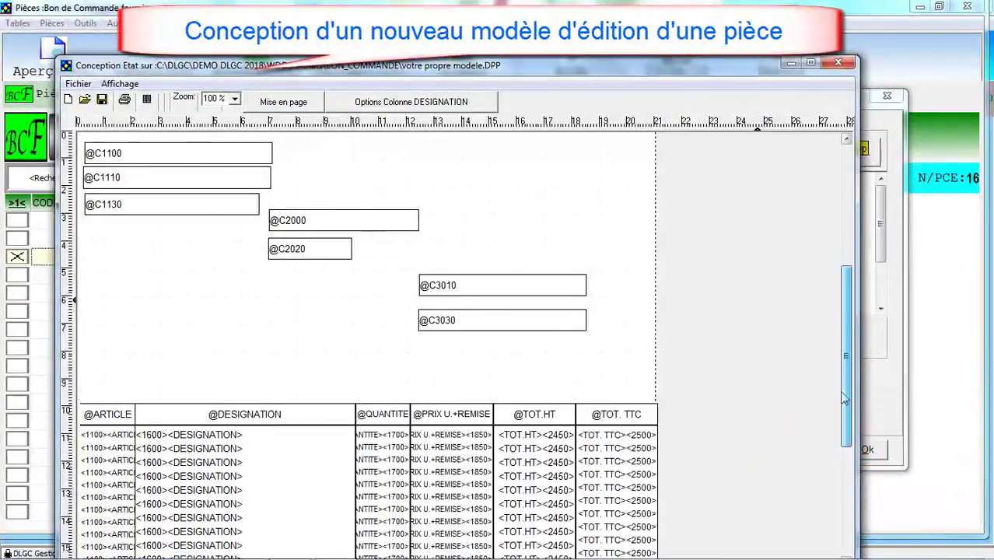
scroll(627, 408, down, 5)
right_click(434, 383)
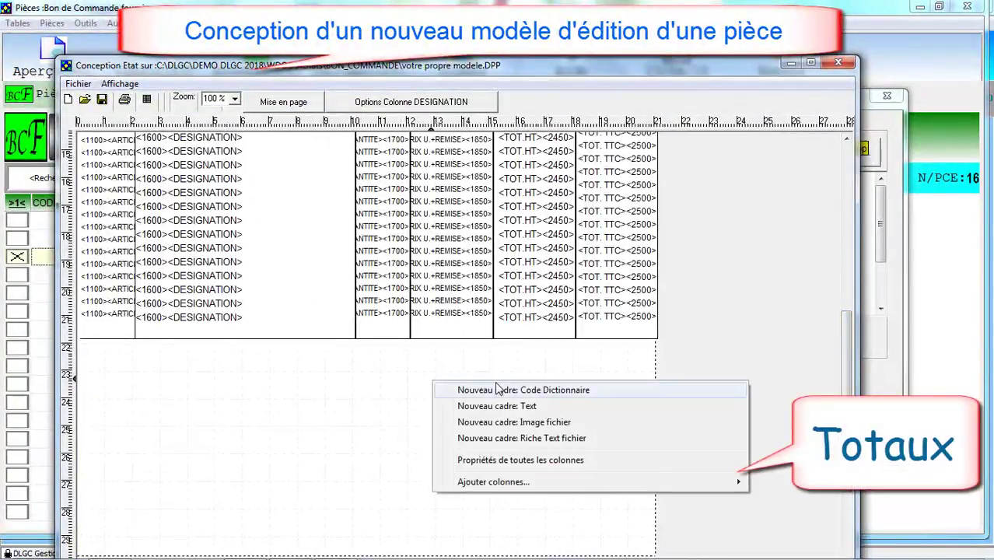
click(507, 389)
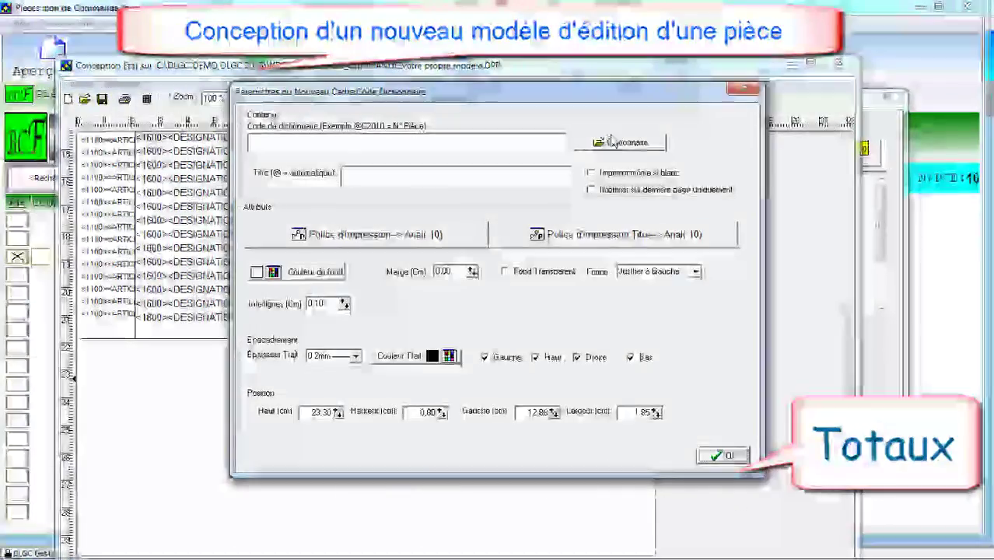
click(613, 140)
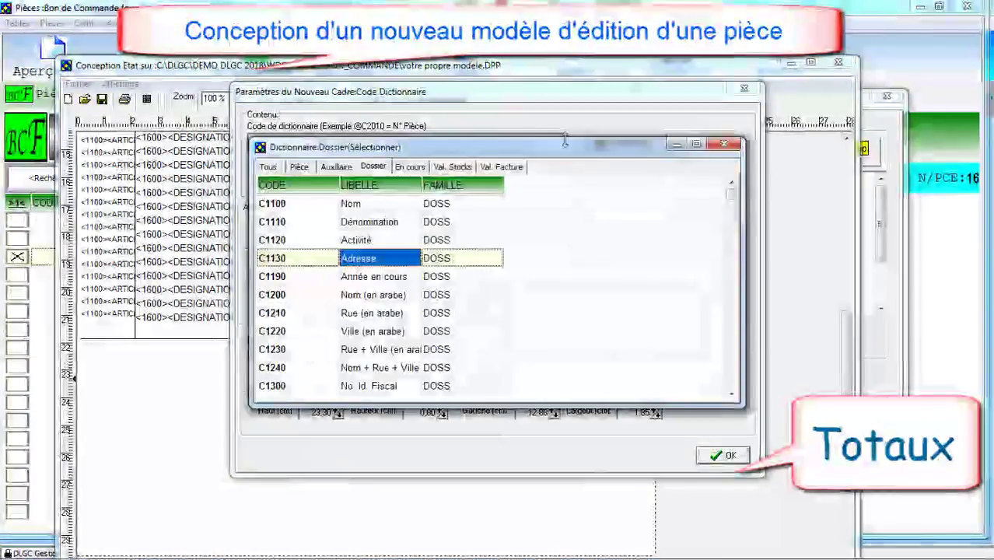
click(465, 171)
click(484, 170)
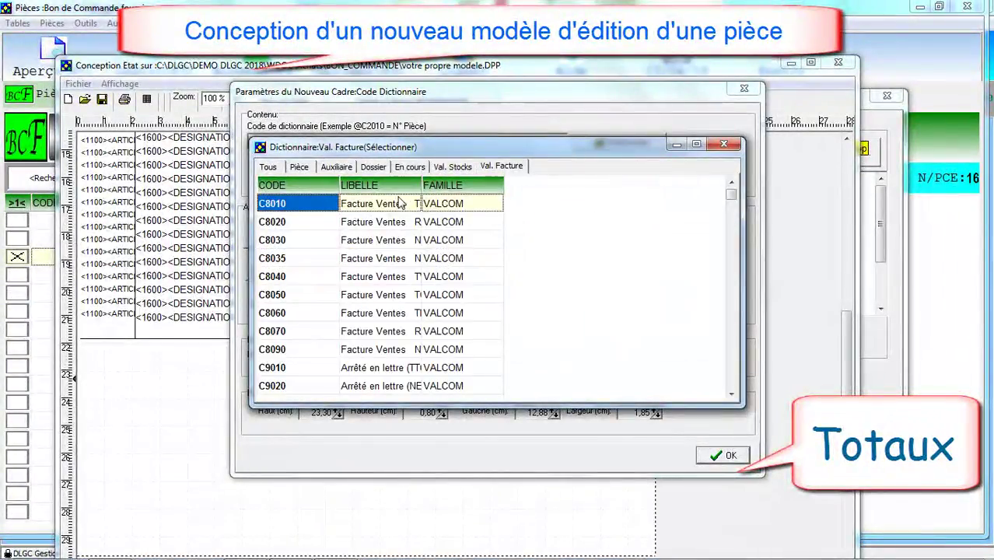
double_click(423, 187)
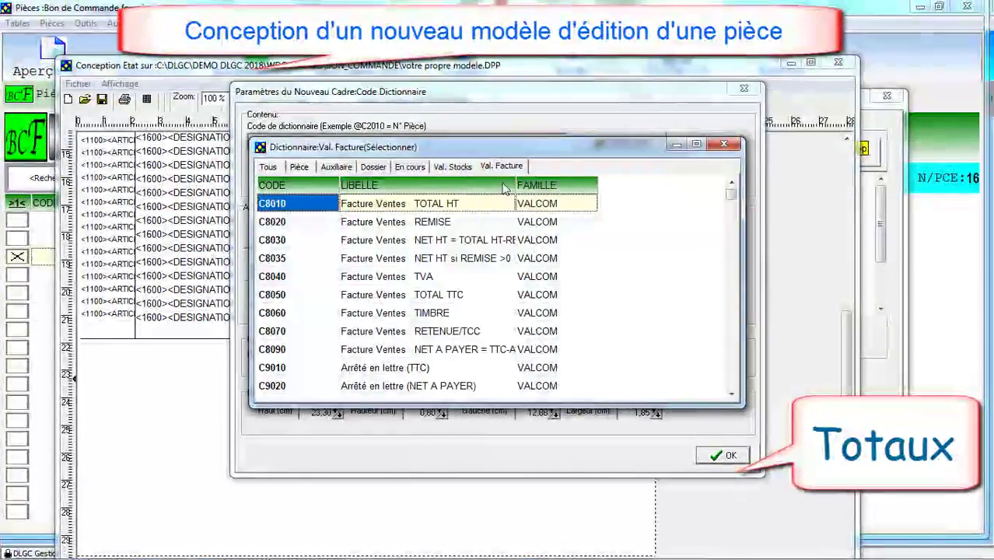
double_click(455, 205)
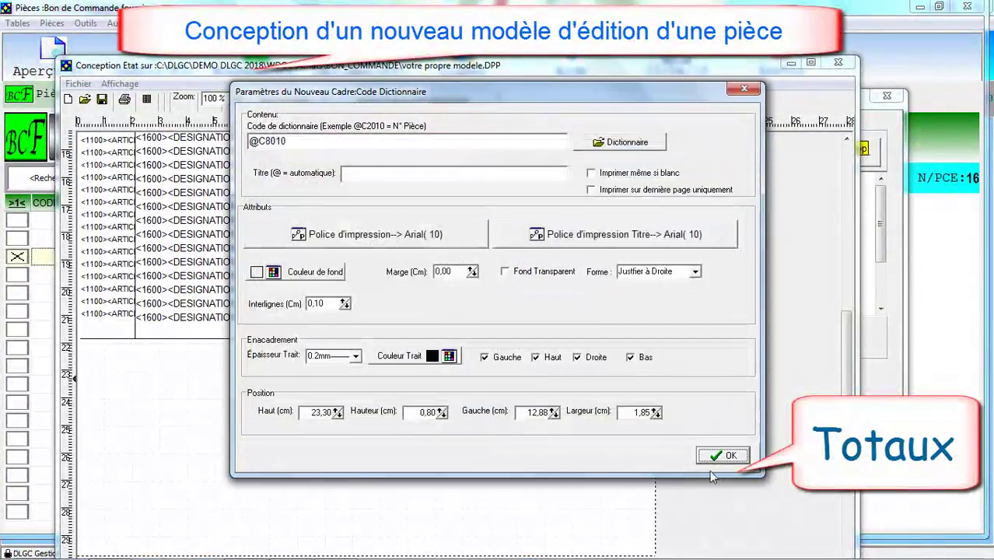
click(719, 455)
click(459, 389)
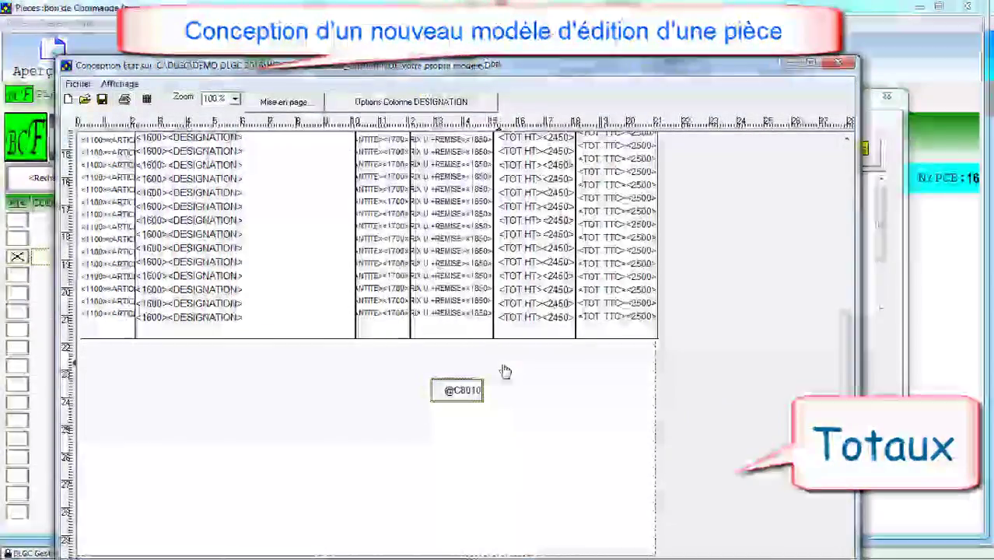
drag(522, 372, 650, 367)
right_click(517, 406)
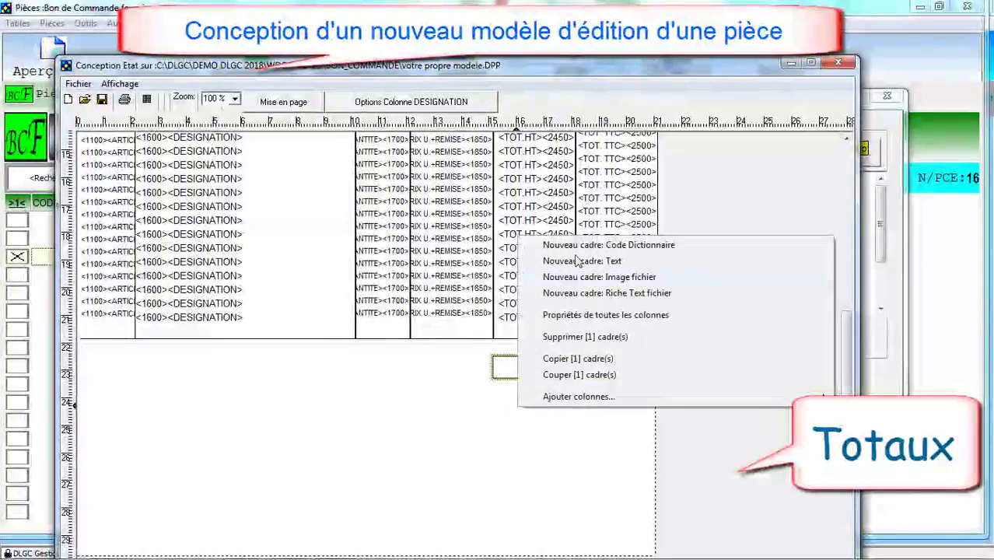
click(604, 245)
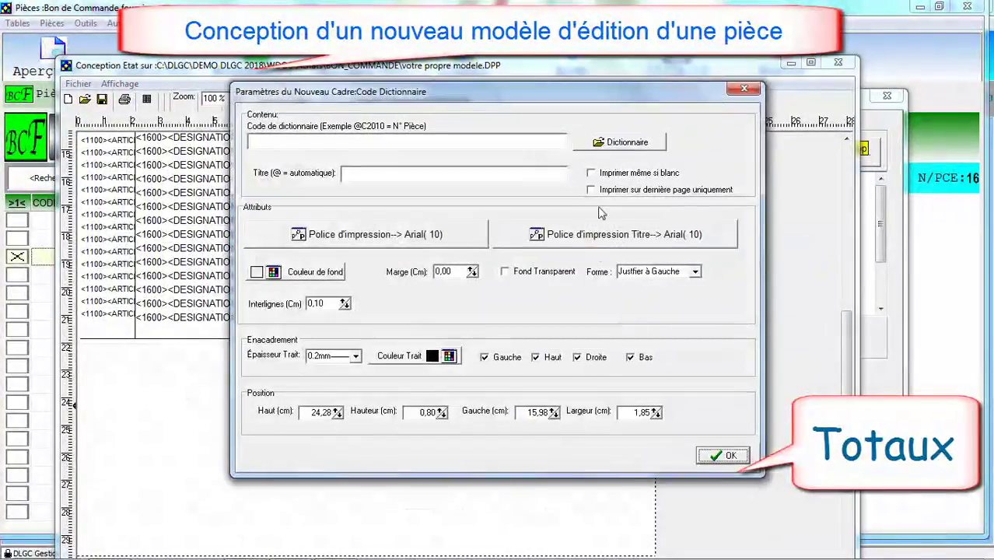
click(627, 147)
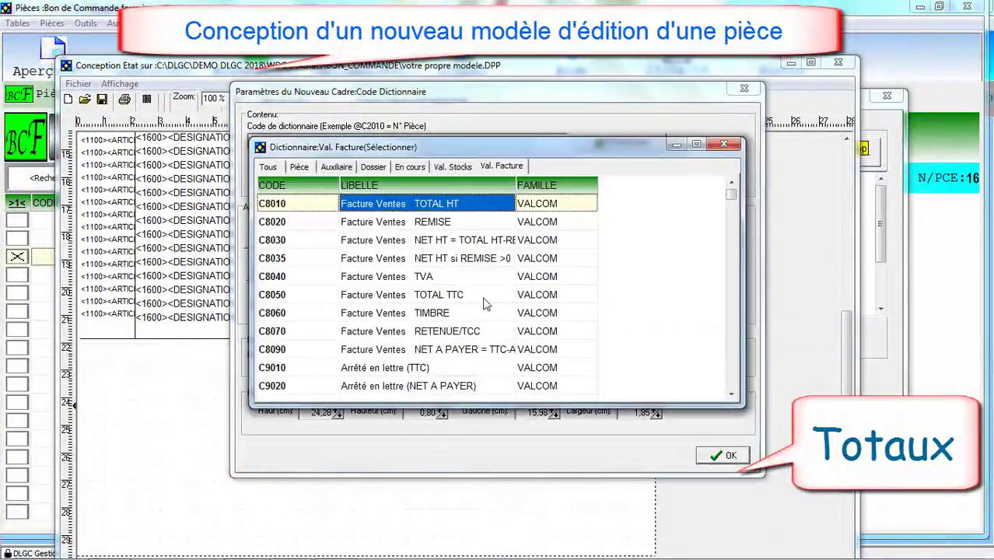
double_click(440, 225)
click(722, 455)
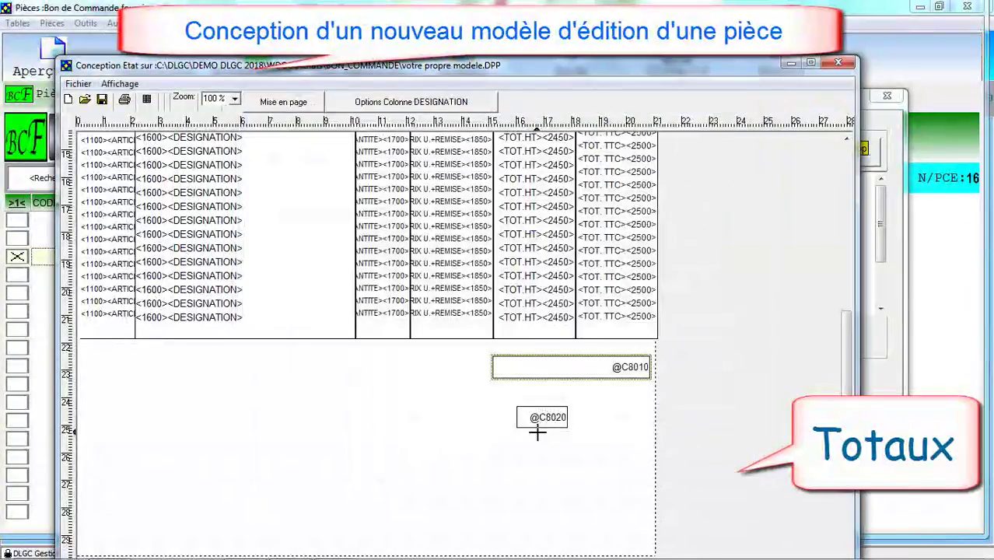
drag(534, 420, 518, 400)
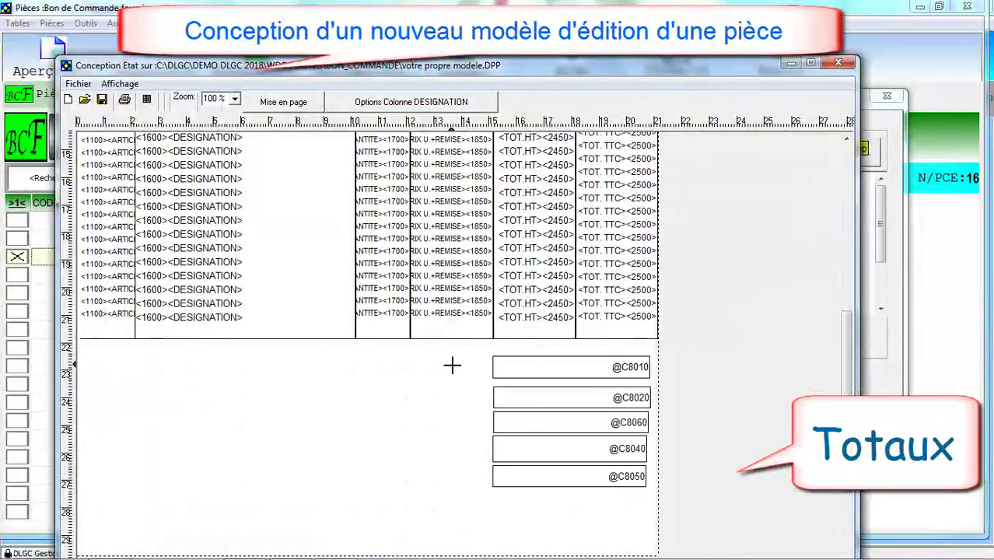
right_click(453, 364)
click(510, 392)
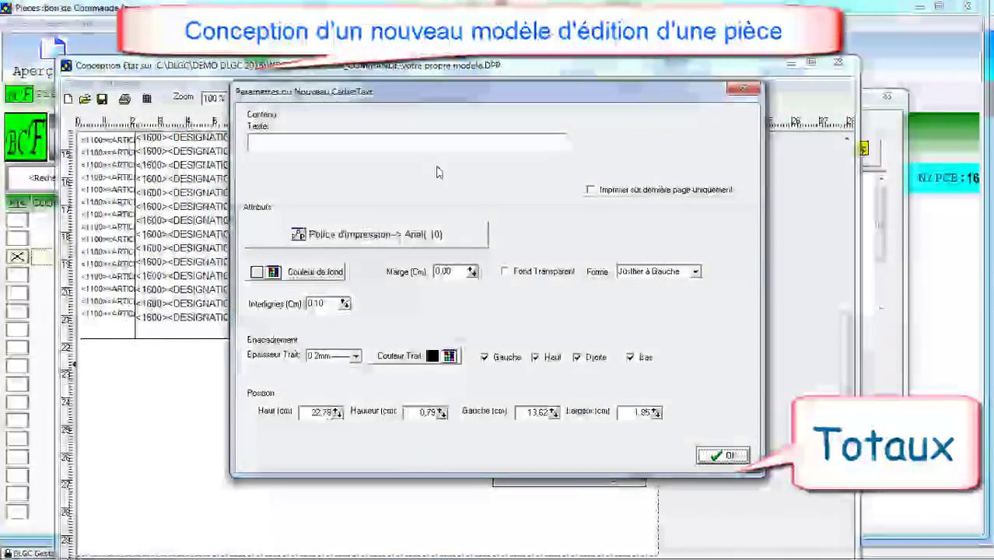
text(Total HT)
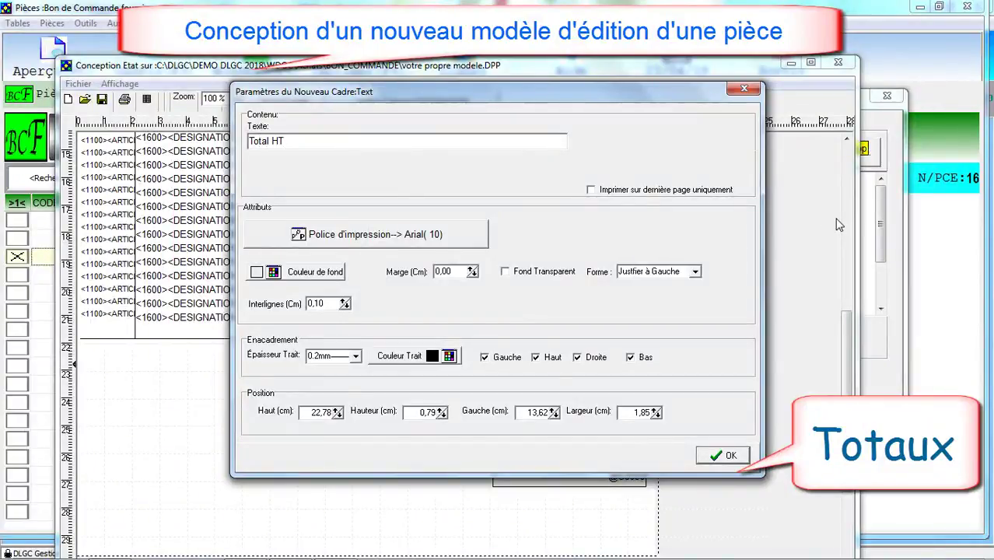
text( !)
click(720, 456)
drag(476, 367, 440, 359)
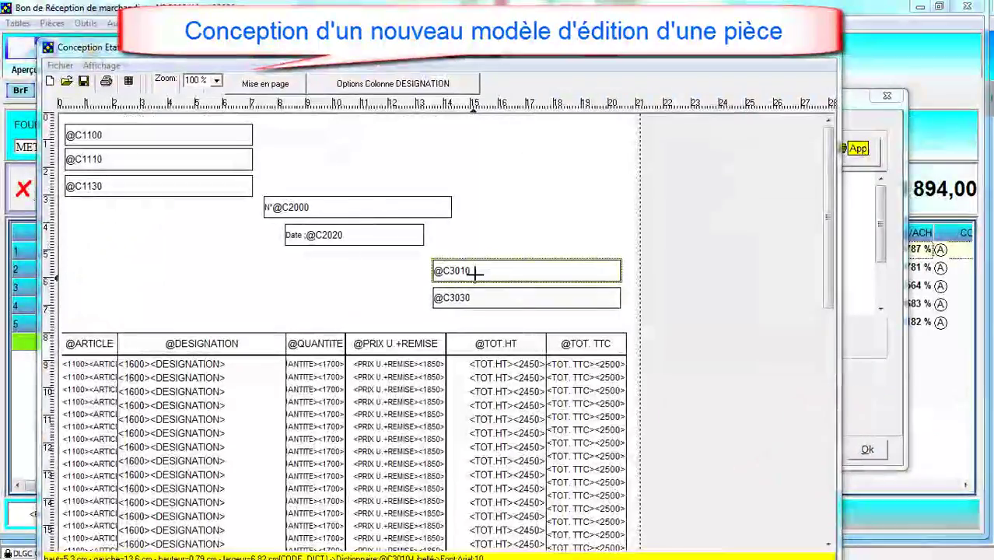
right_click(476, 272)
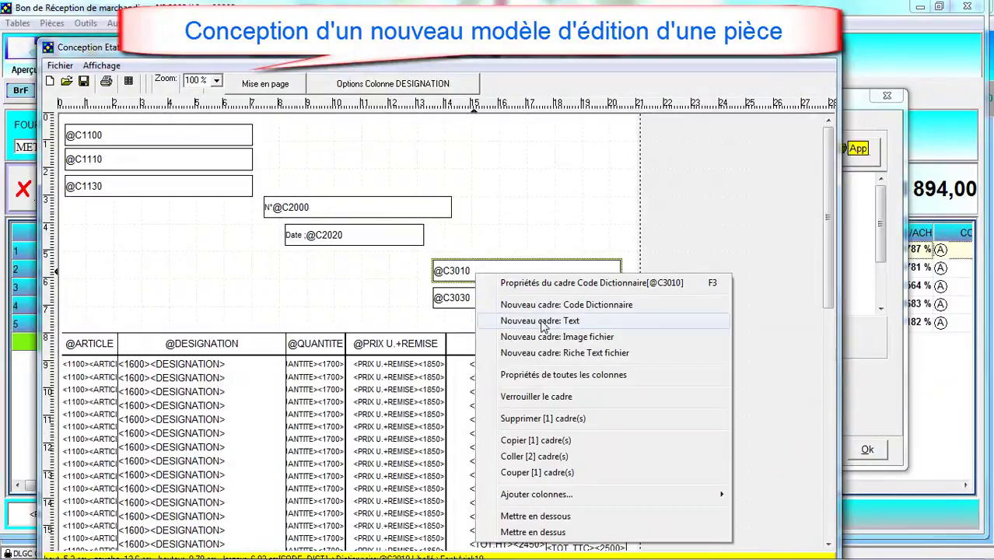
click(539, 283)
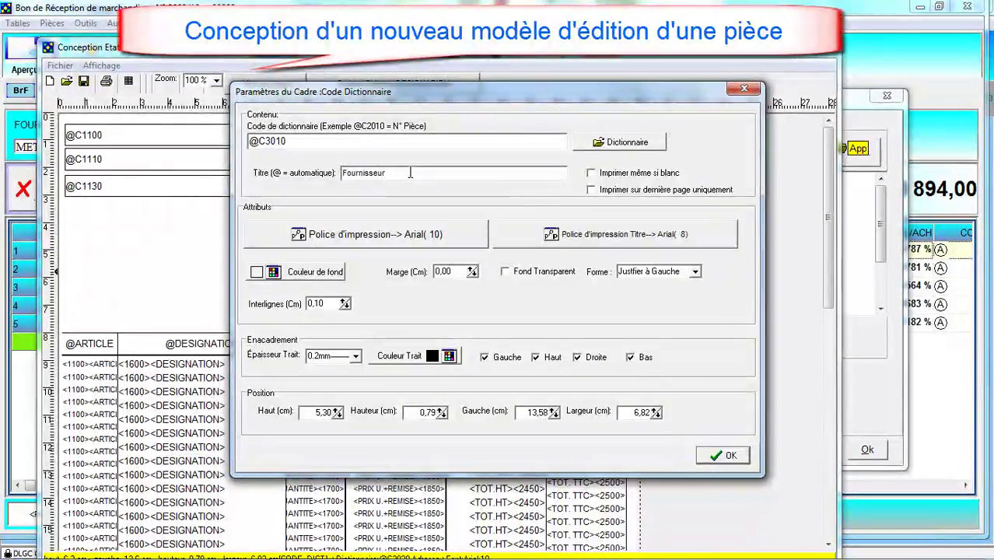
click(721, 458)
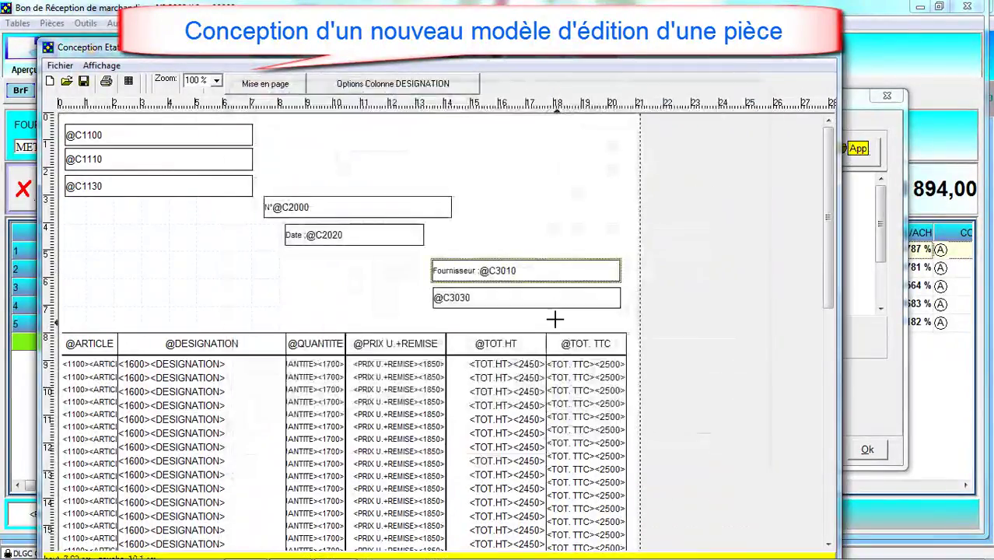
right_click(477, 298)
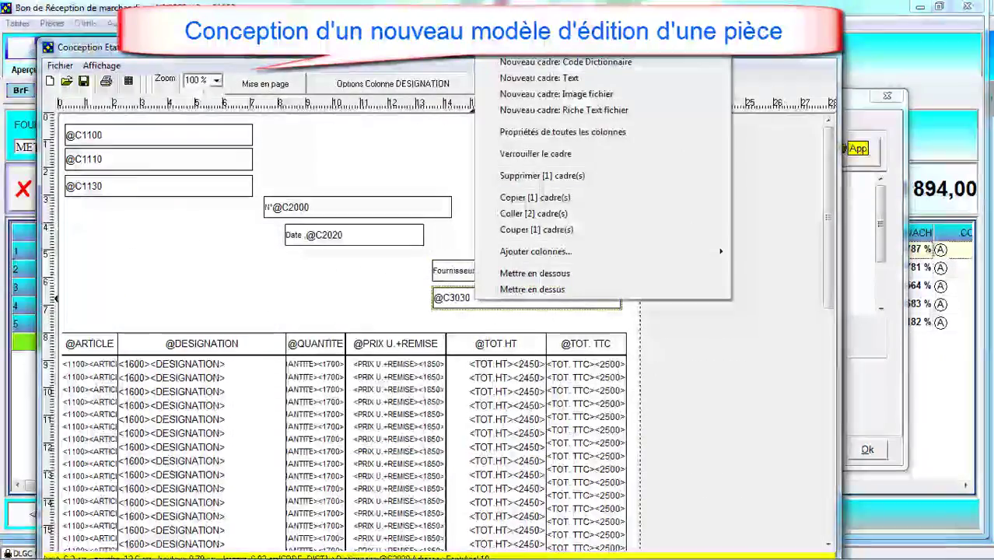
click(522, 40)
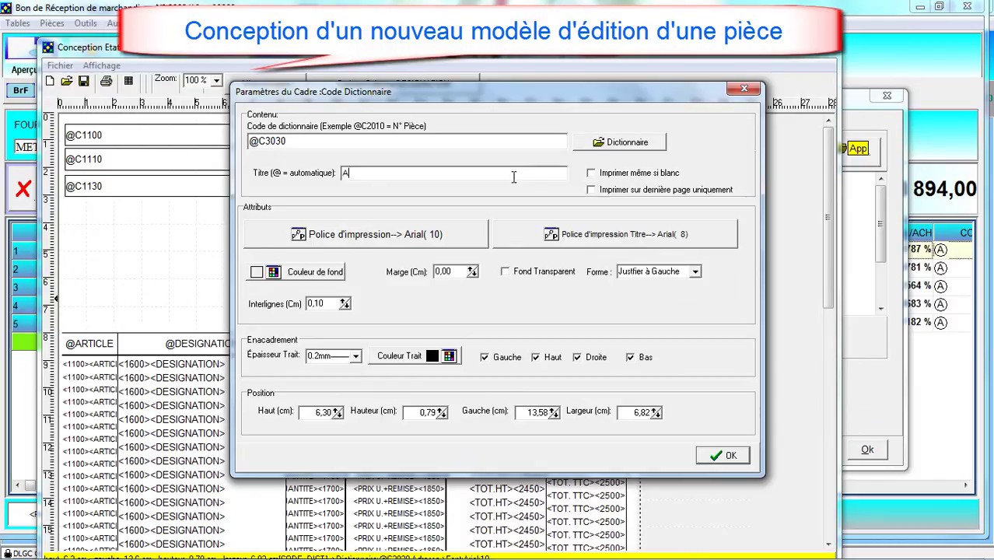
text(Adresse fournisseur :)
click(720, 455)
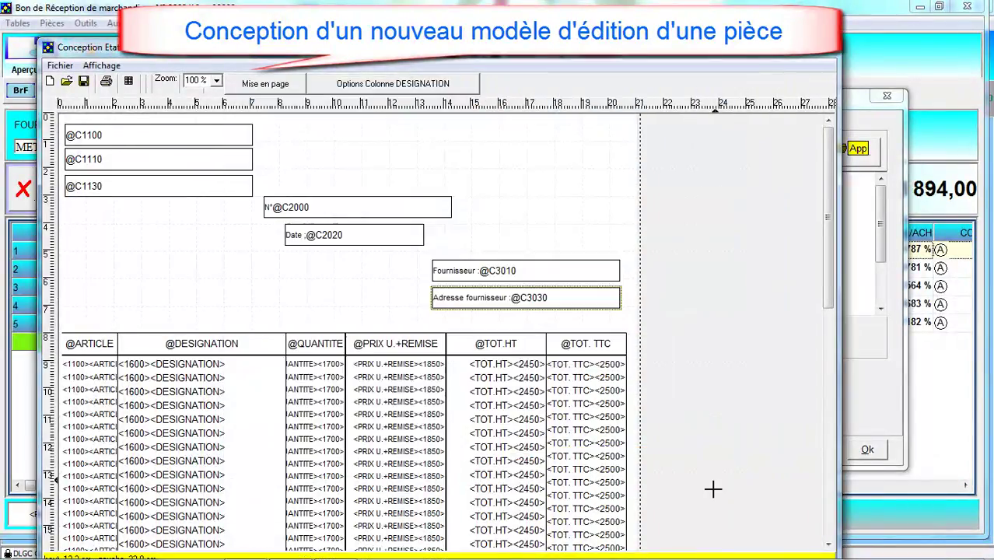
Accept the print model selection and preview the reception voucher with the model VOTRE PROPRE MODELE.DPP
scroll(818, 405, down, 10)
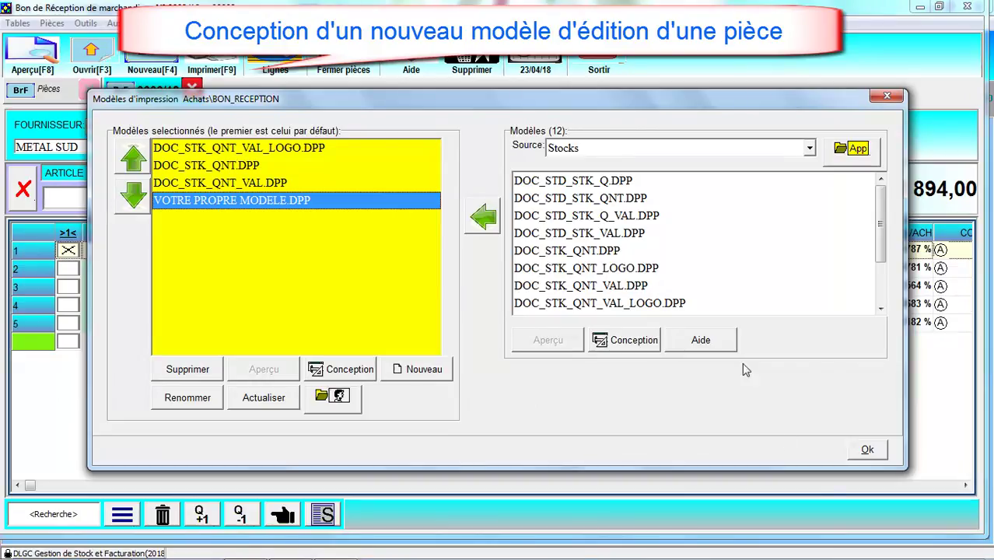
click(864, 451)
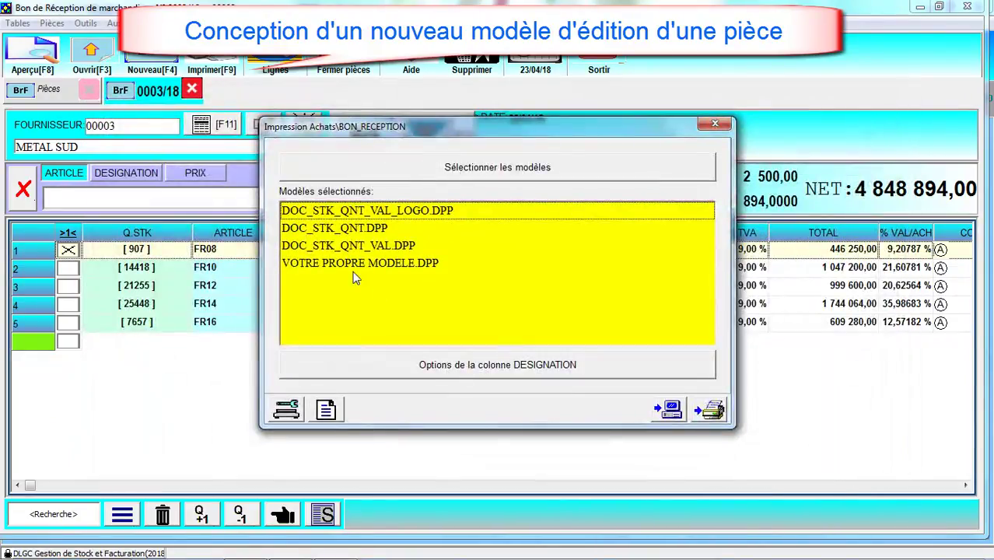
click(355, 264)
click(672, 412)
scroll(498, 312, down, 10)
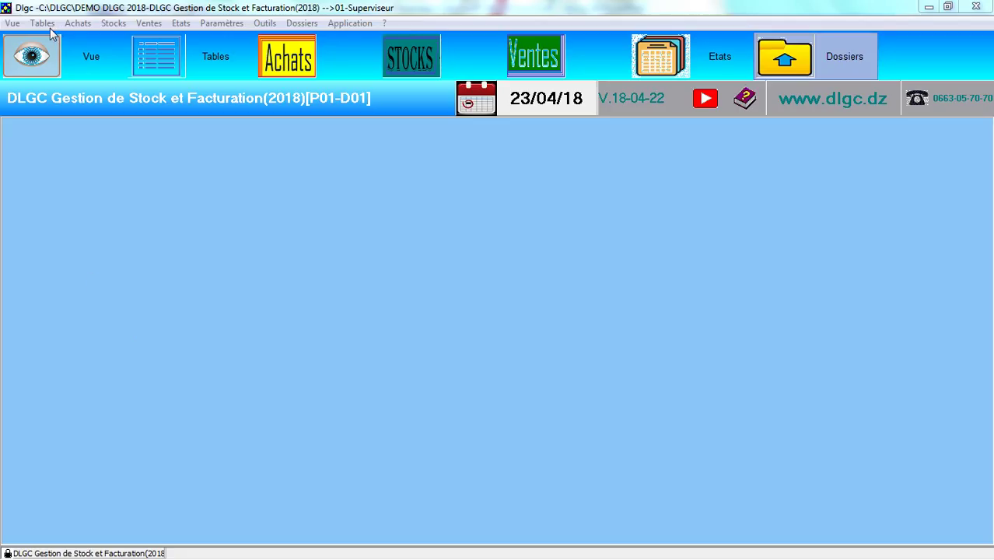
Open the movement codes table (CODE-MVM), look over its list of codes and close it
click(50, 28)
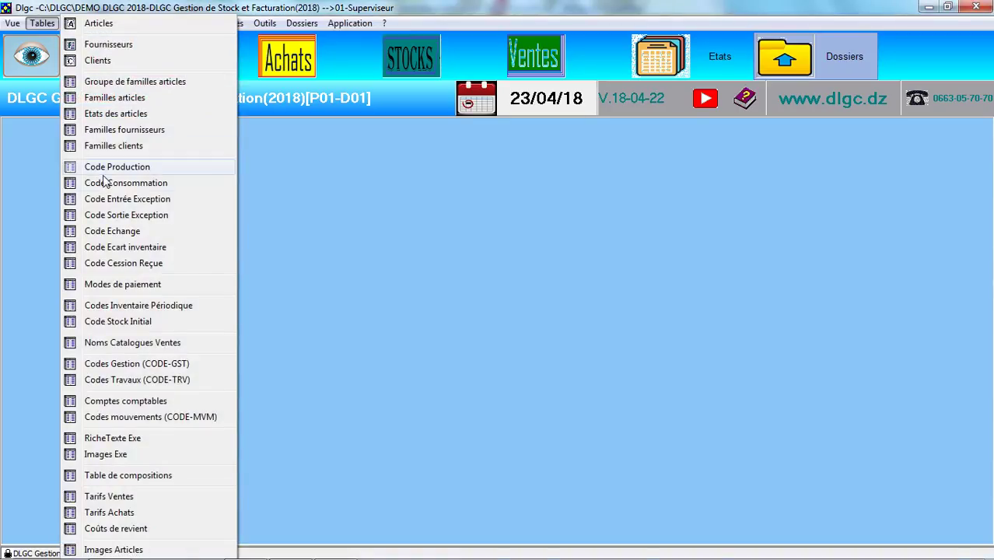
click(115, 417)
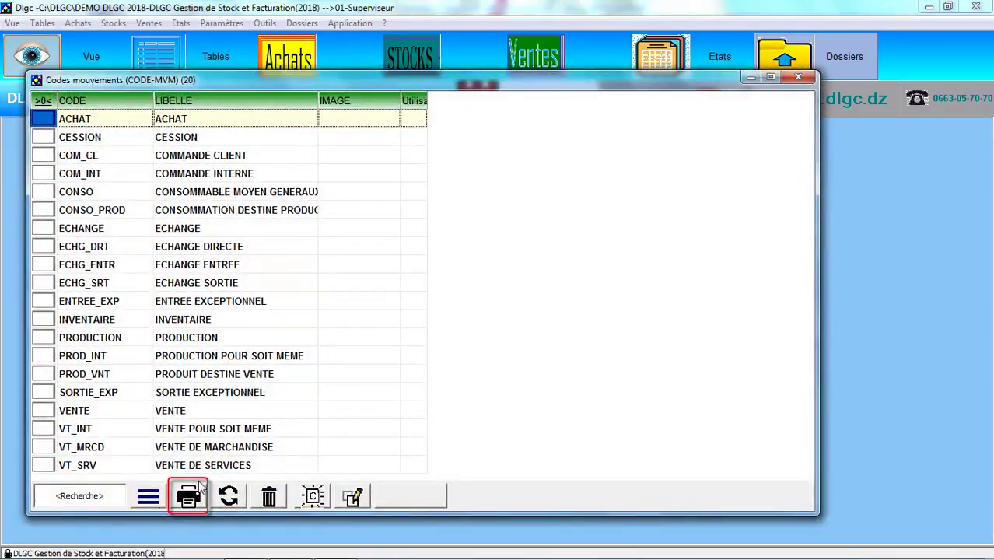
click(797, 77)
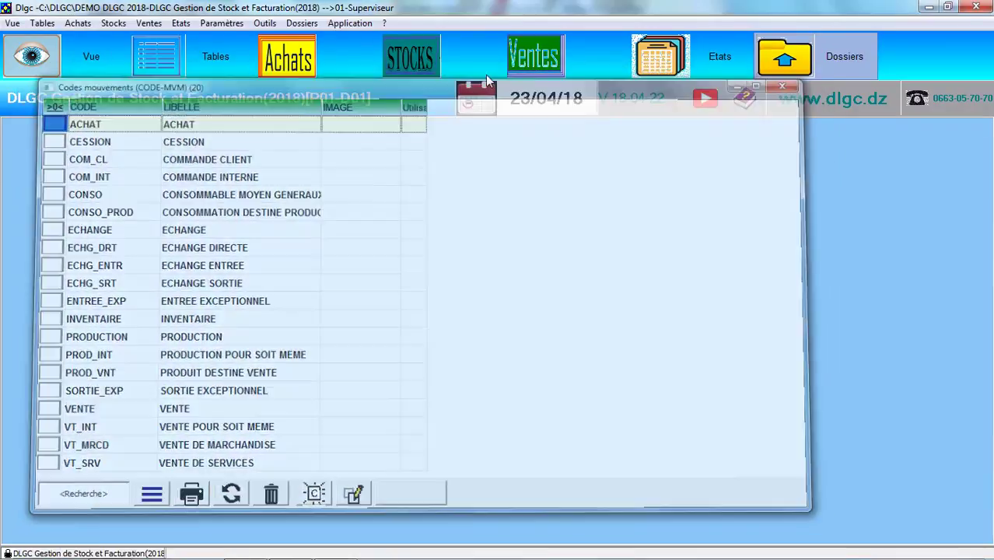
Open the Articles table at full size, look through its stock rows and close it
click(48, 24)
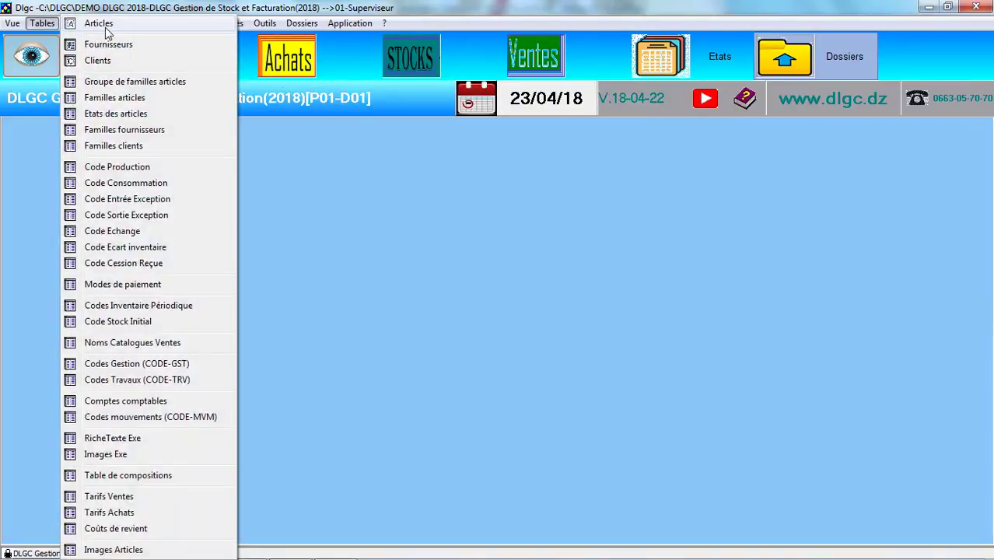
click(97, 17)
click(746, 99)
click(729, 121)
scroll(727, 124, down, 16)
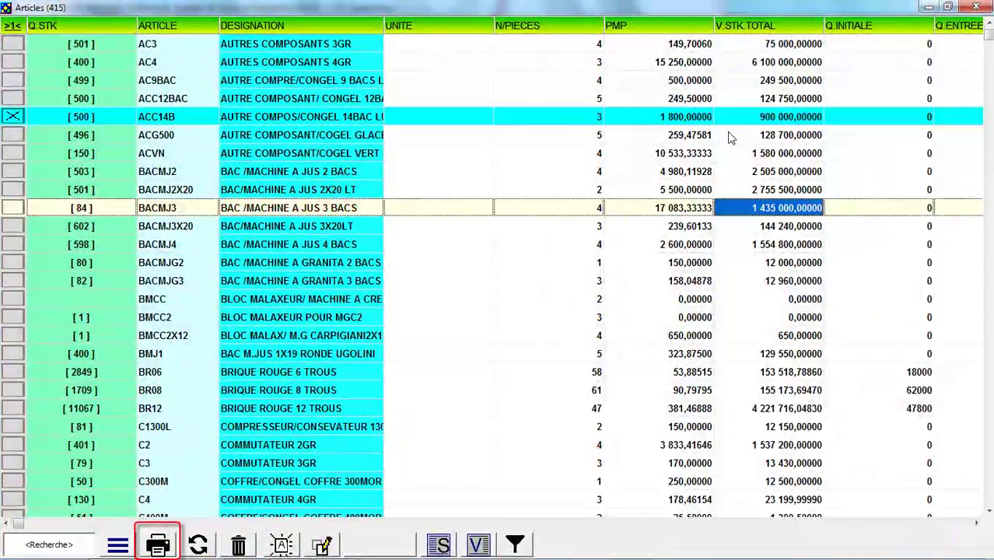
scroll(731, 148, down, 13)
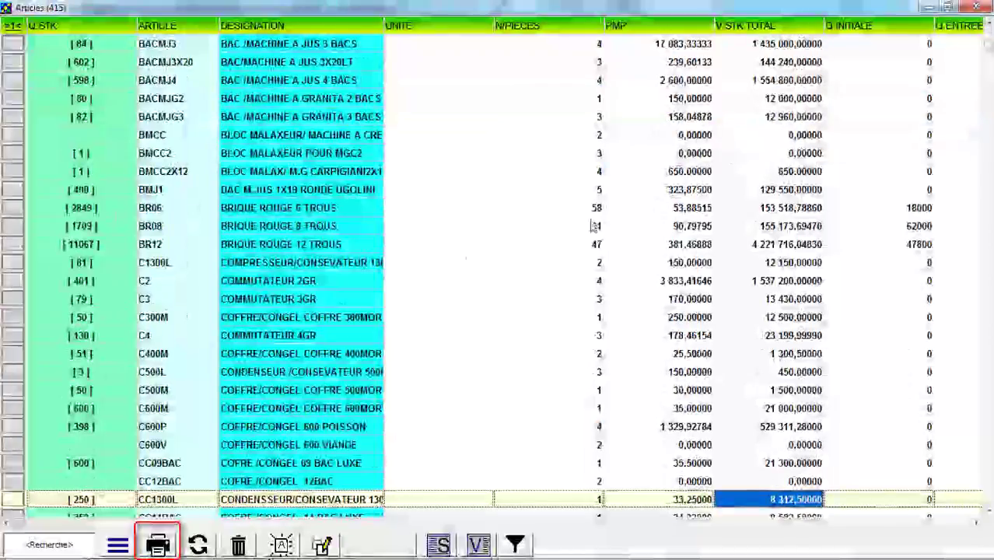
scroll(893, 51, up, 20)
click(976, 7)
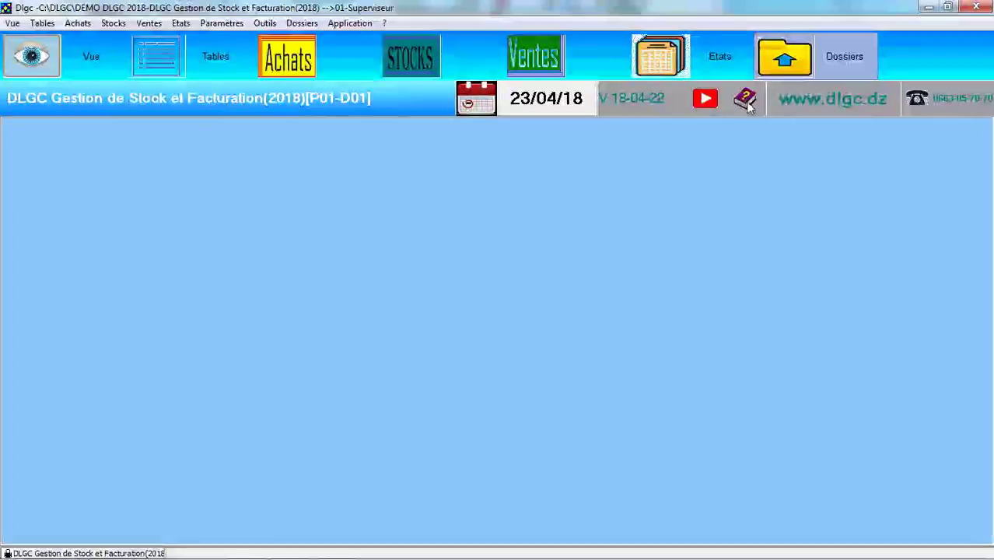
Open the Fournisseurs table at full size and bring up its data printing settings
click(44, 23)
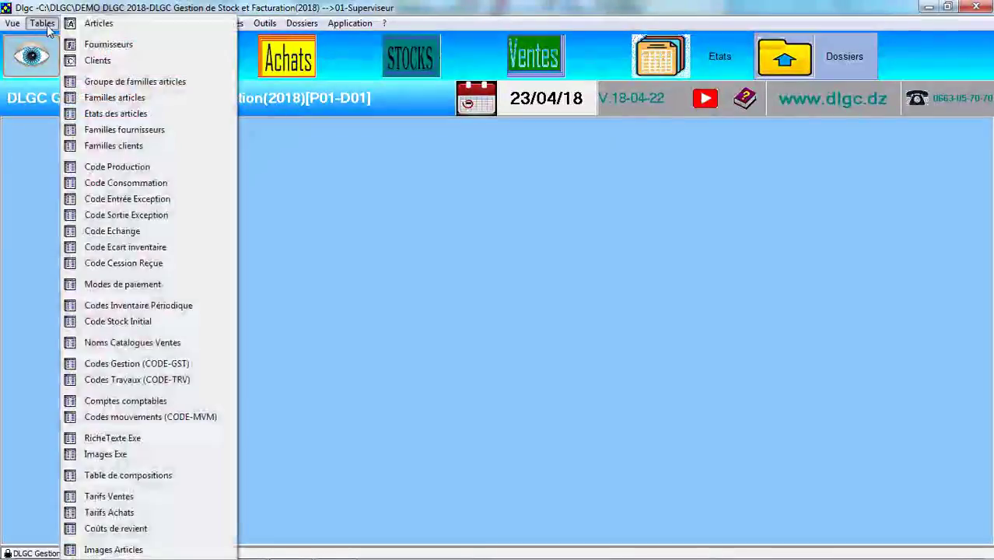
click(109, 46)
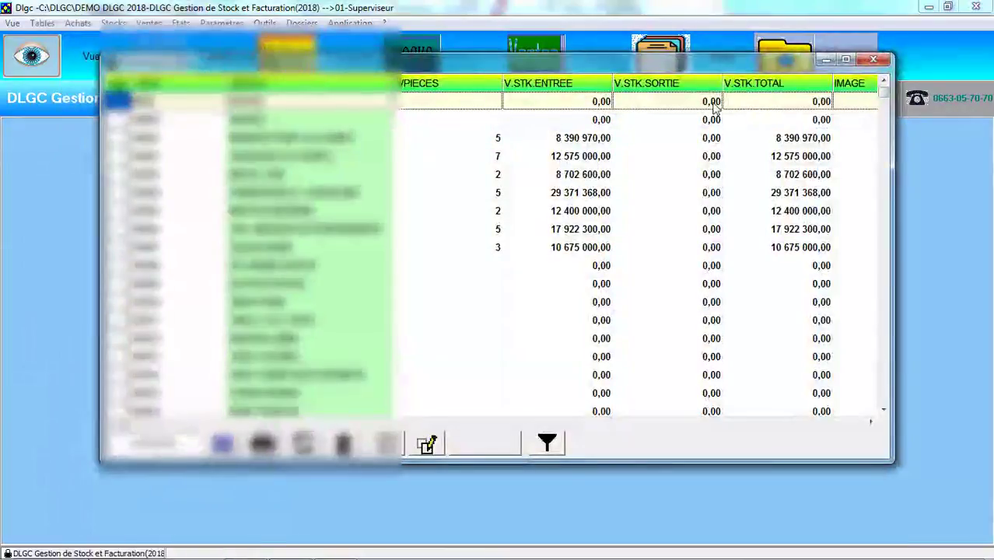
click(845, 60)
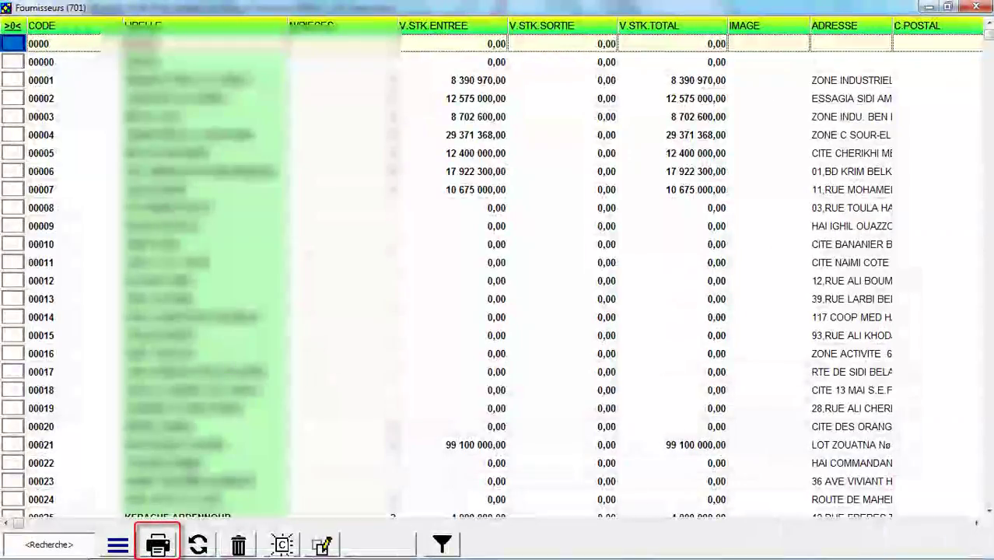
click(160, 546)
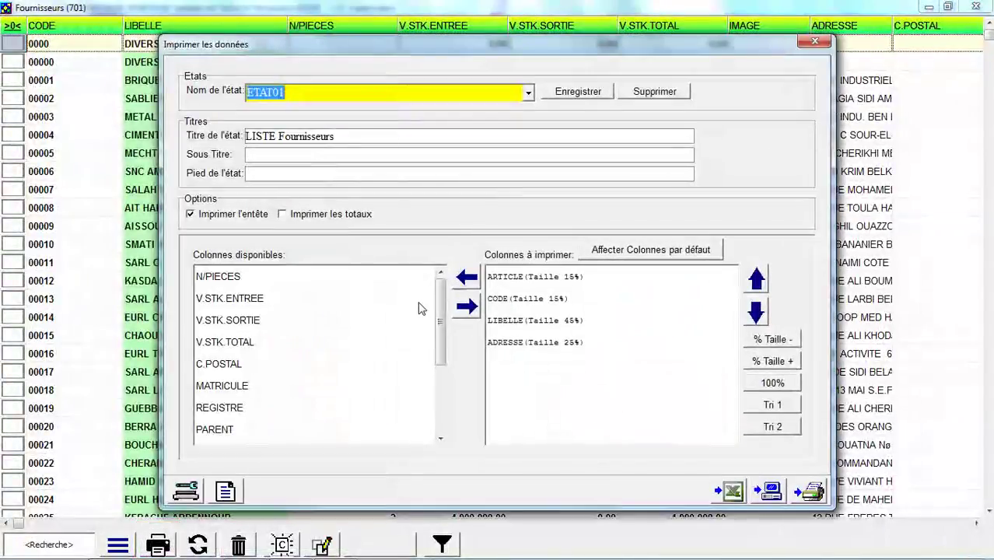
Add the V.STK.ENTREE and MATRICULE columns to the printed columns of the LISTE Fournisseurs report and preview it on screen
click(368, 138)
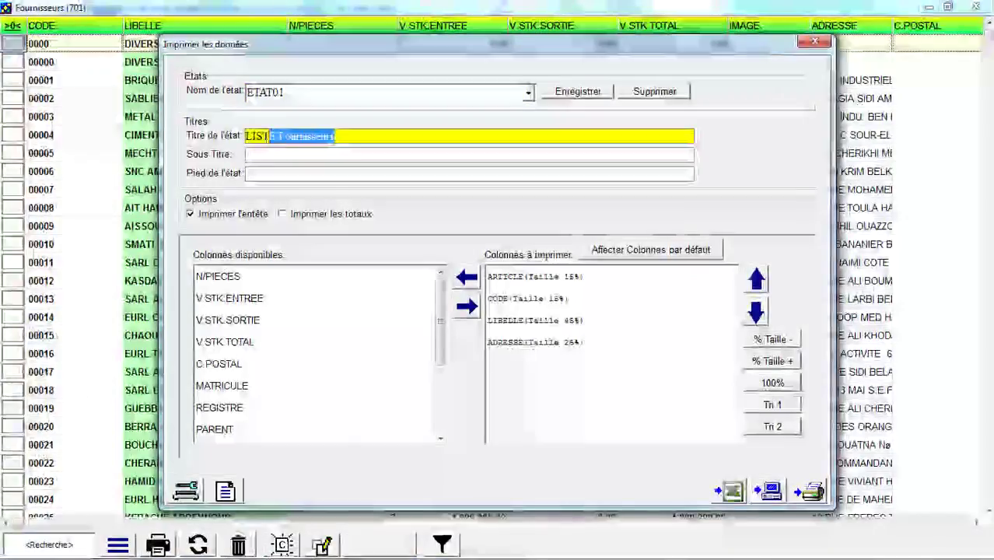
click(344, 139)
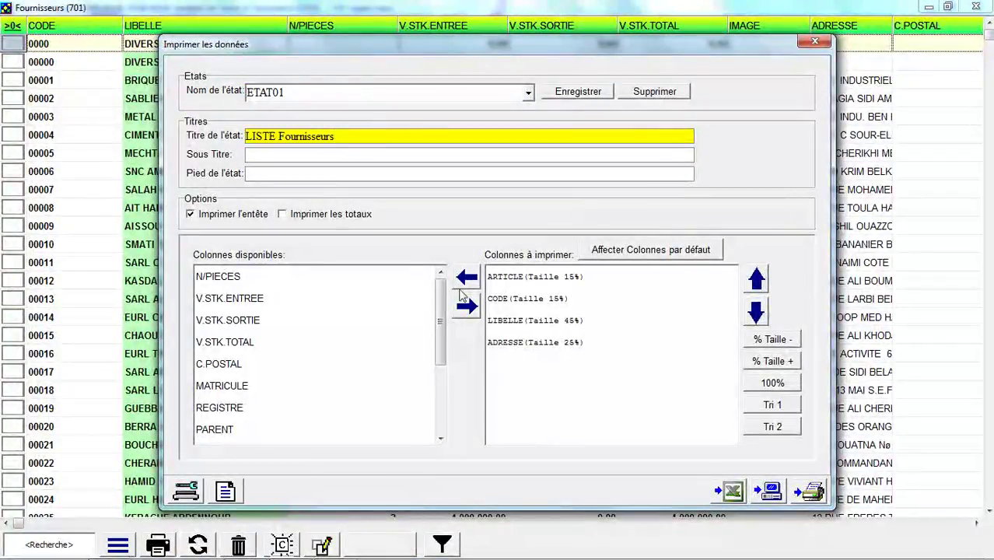
click(324, 308)
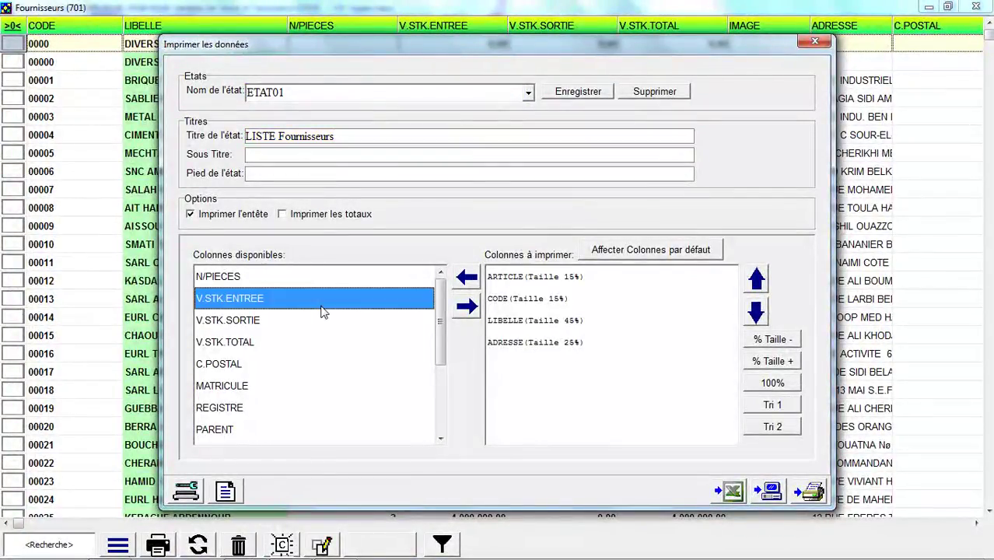
click(468, 307)
click(373, 359)
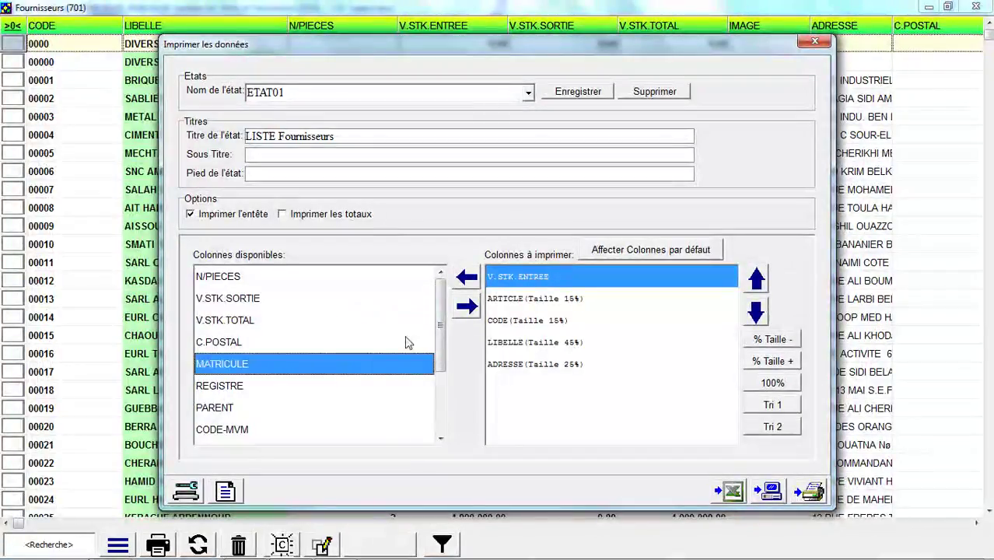
click(467, 308)
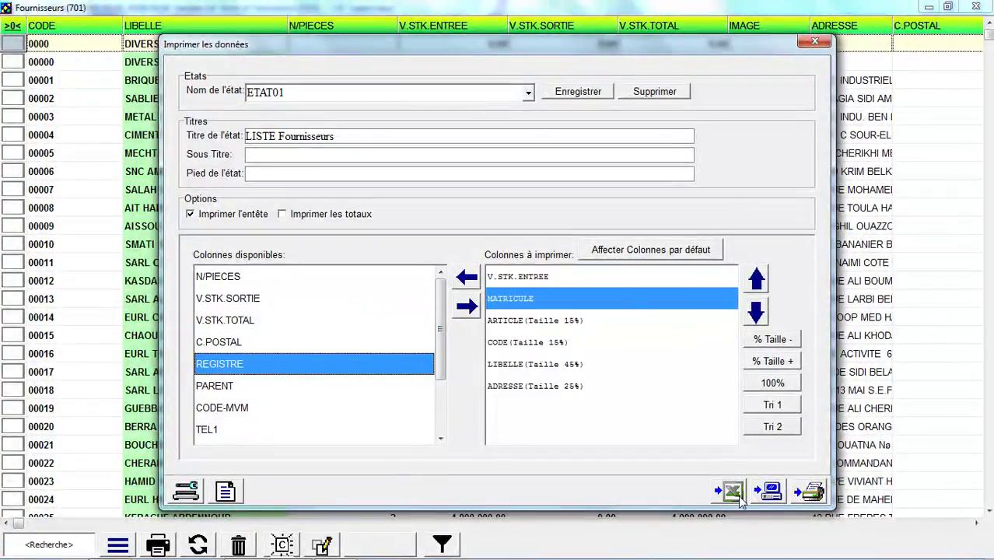
click(771, 492)
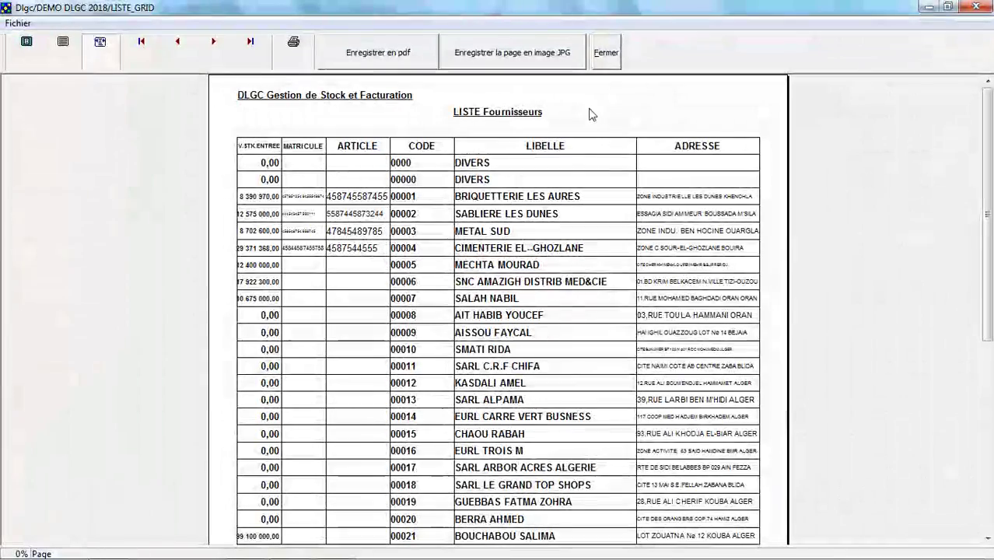
drag(986, 175, 965, 302)
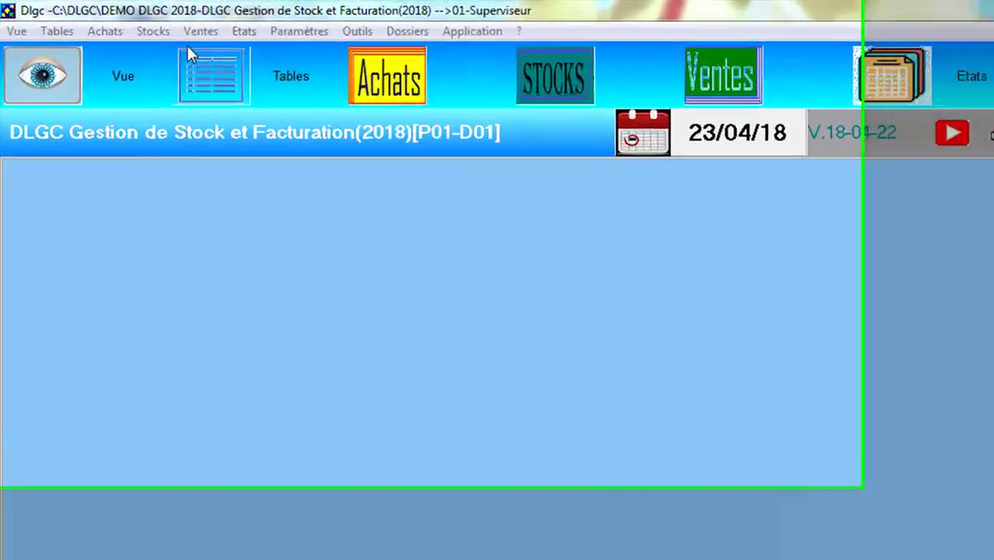
Open the list of purchase vouchers, Achats (pièces)
click(148, 23)
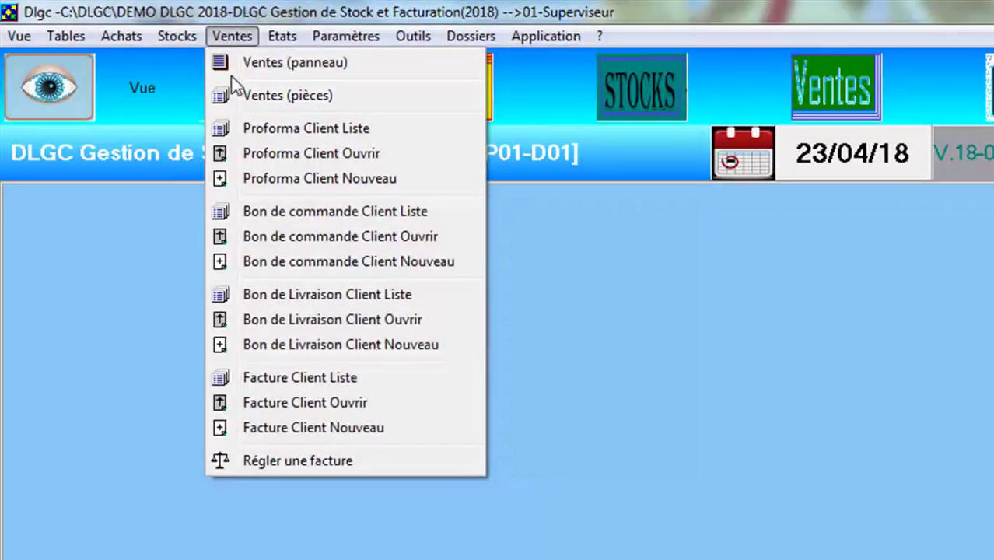
click(117, 39)
click(117, 39)
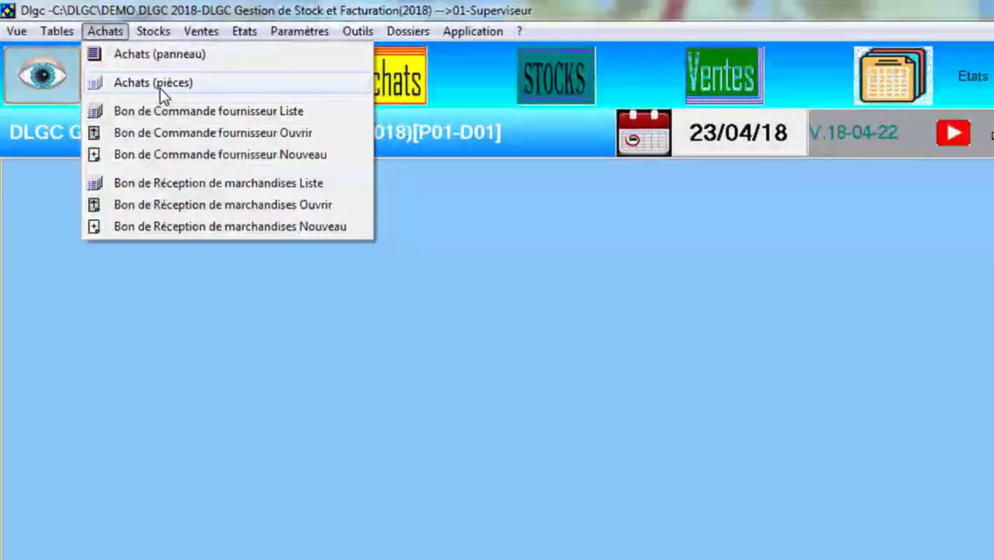
click(199, 101)
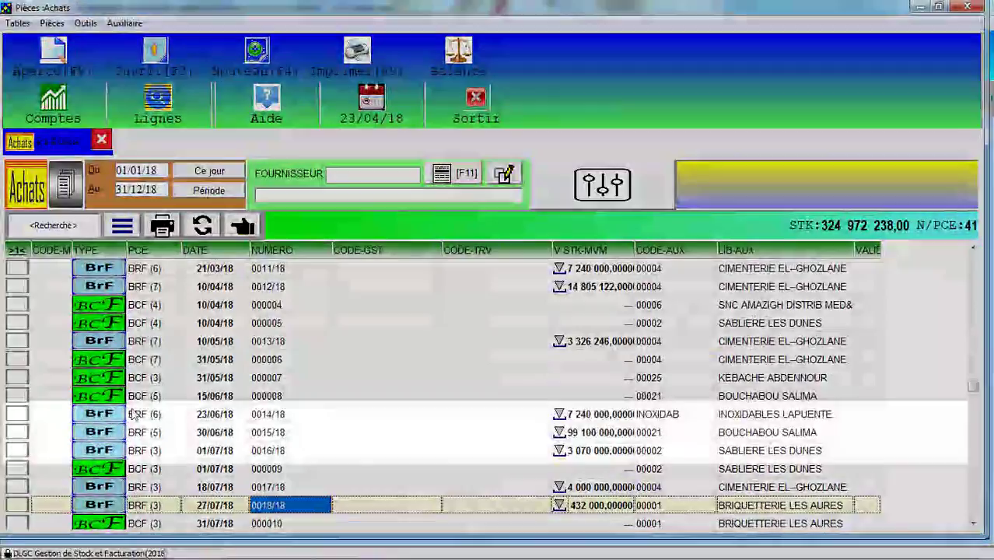
Compare the stock movement values of the 23/06/18–01/07/18 reception vouchers with the 31/05/18–15/06/18 supplier orders, and close the purchases list
drag(132, 414, 110, 449)
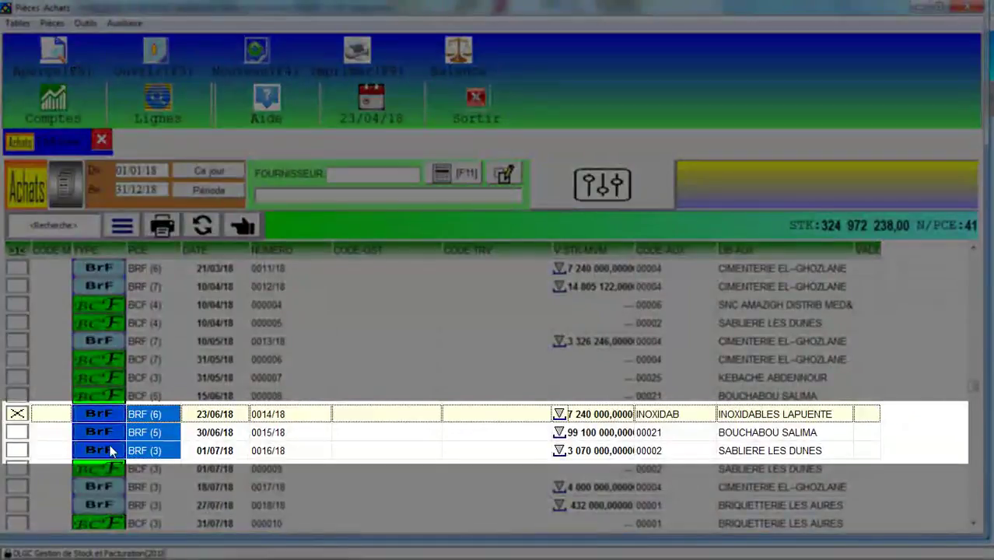
drag(562, 417, 607, 457)
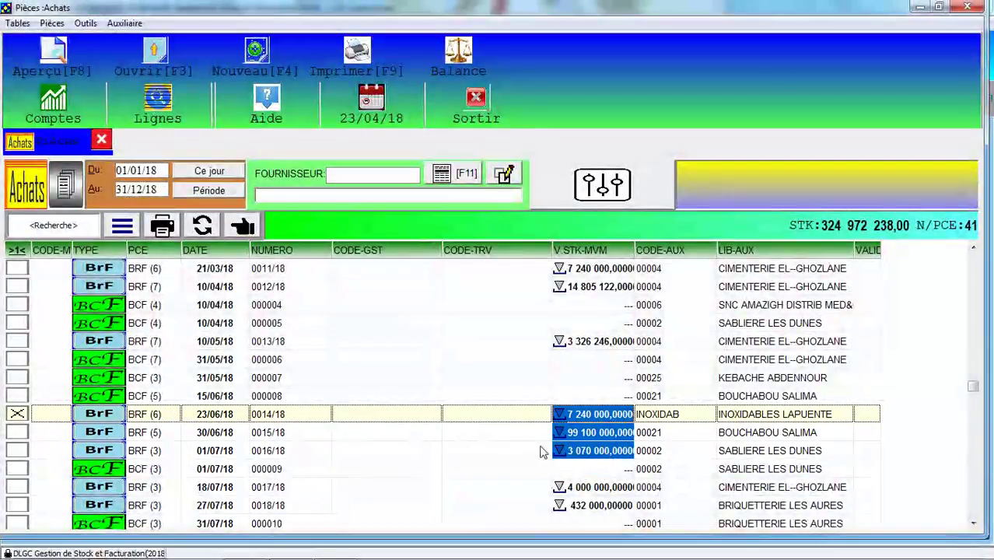
drag(158, 364, 115, 395)
drag(554, 362, 601, 372)
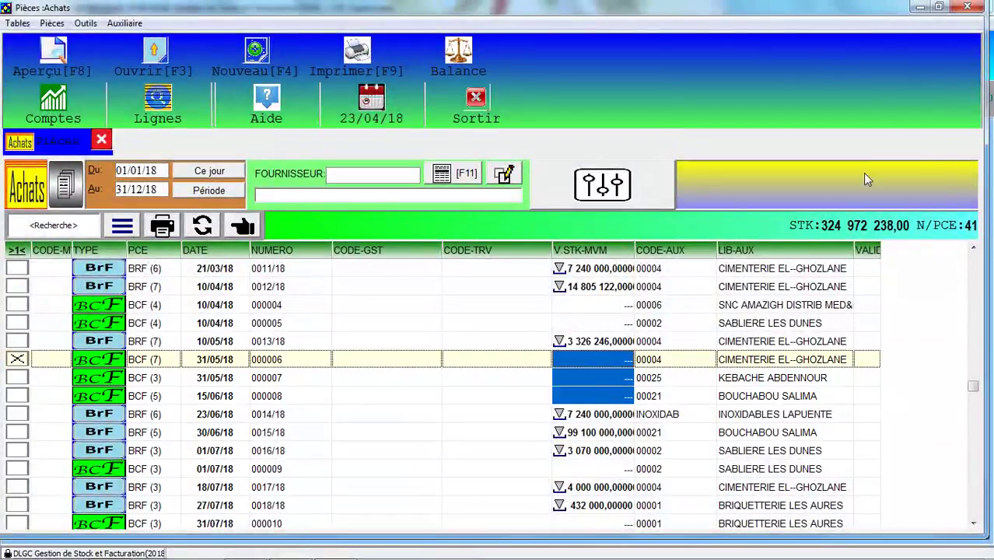
click(967, 7)
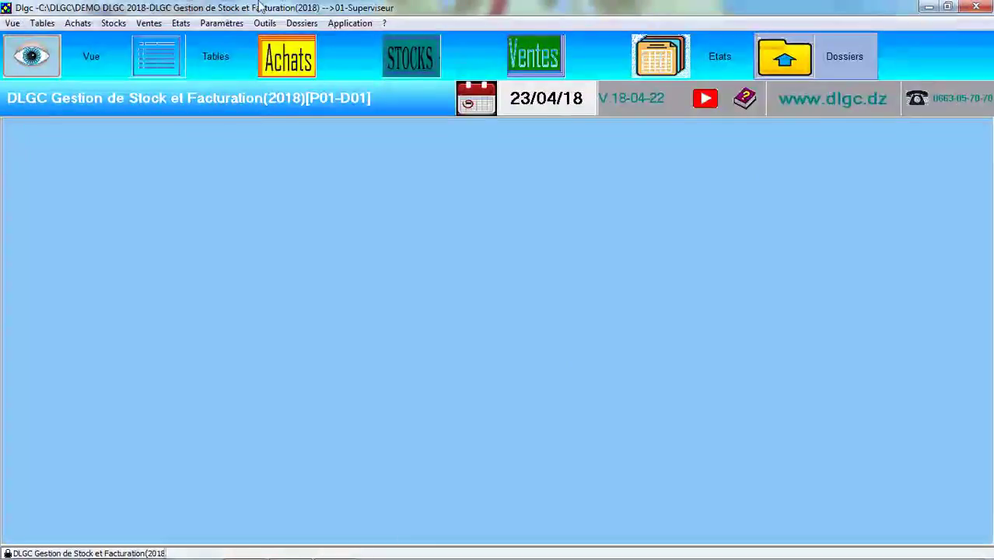
Open the list of sales vouchers and examine the customer order, proforma and delivery note rows
click(148, 23)
click(181, 61)
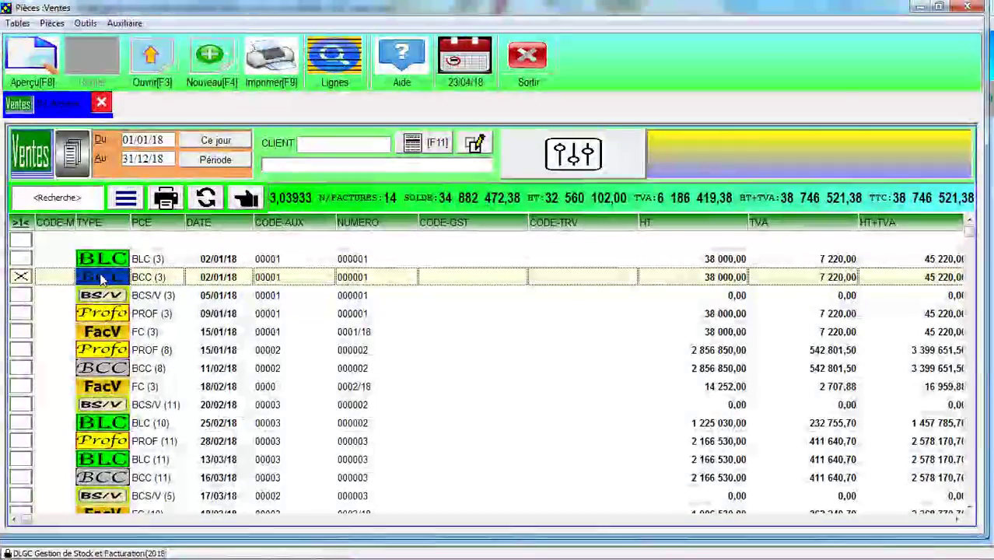
click(97, 352)
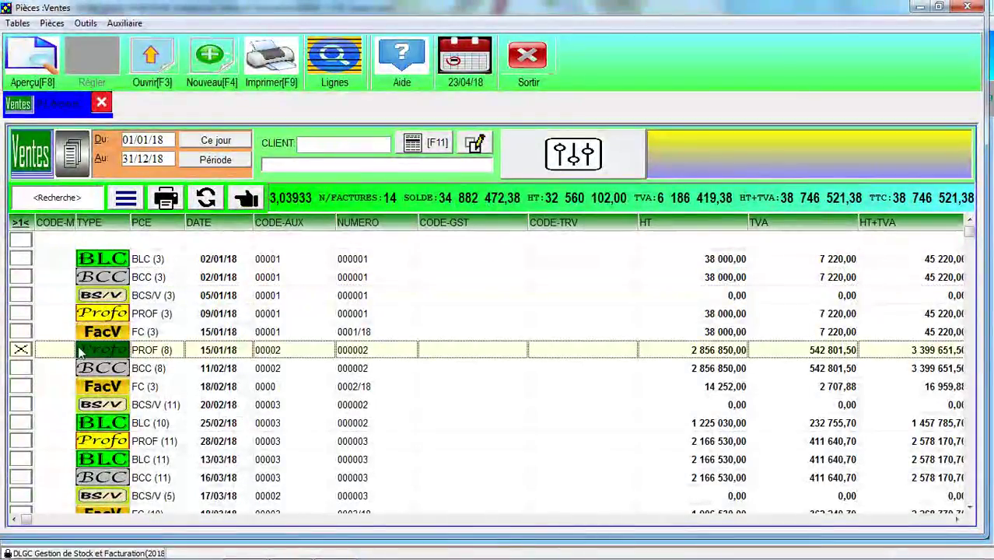
click(104, 425)
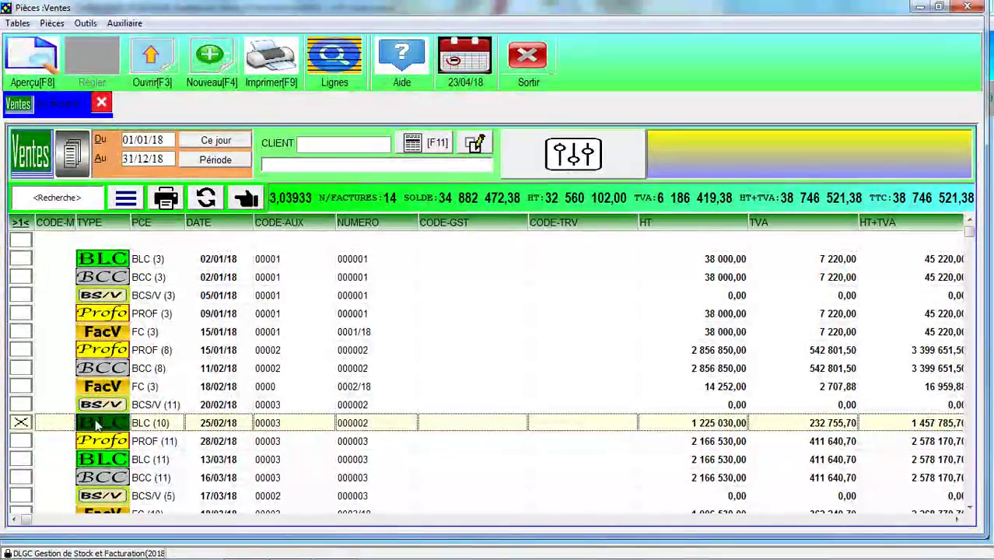
Filter the sales vouchers by the client of the first delivery note and limit the period to 01/02/18–28/02/18
click(264, 261)
click(246, 196)
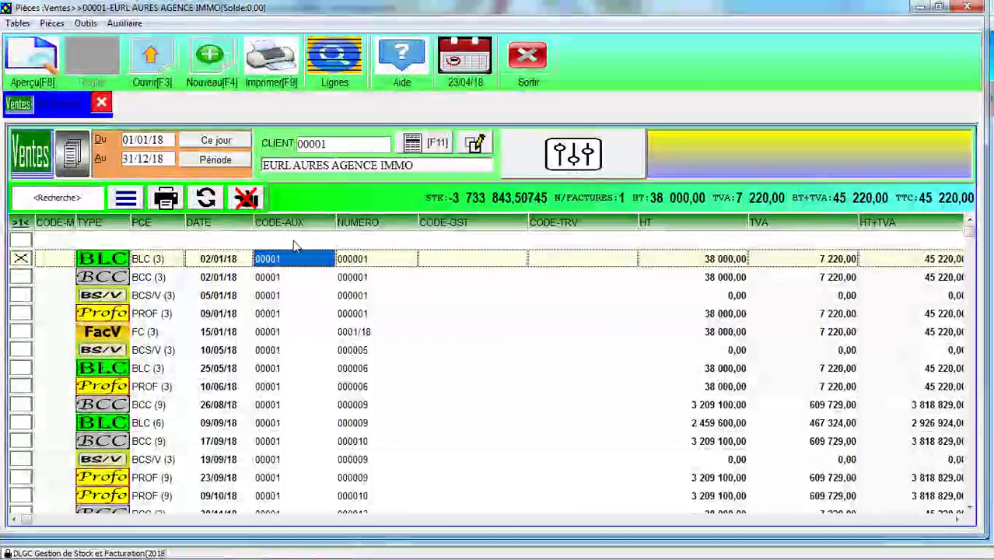
click(217, 160)
click(225, 171)
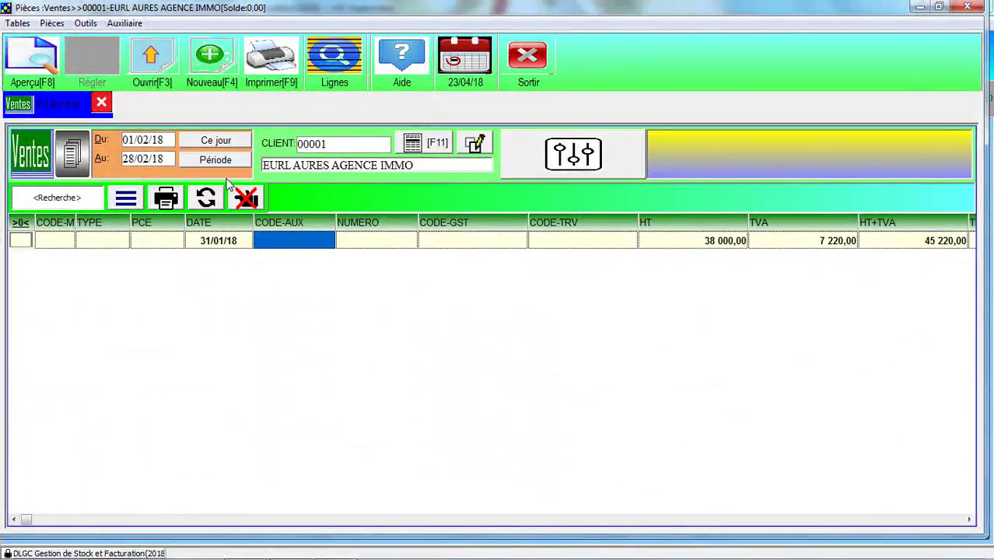
Remove the client filter from the sales vouchers and preview the LISTE DES PIECES :Ventes report on screen
click(246, 197)
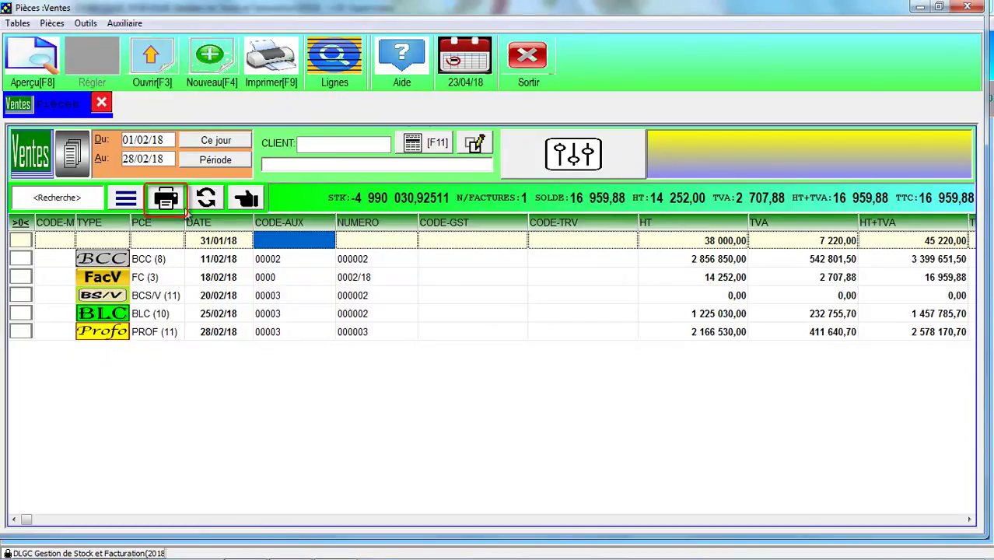
click(154, 201)
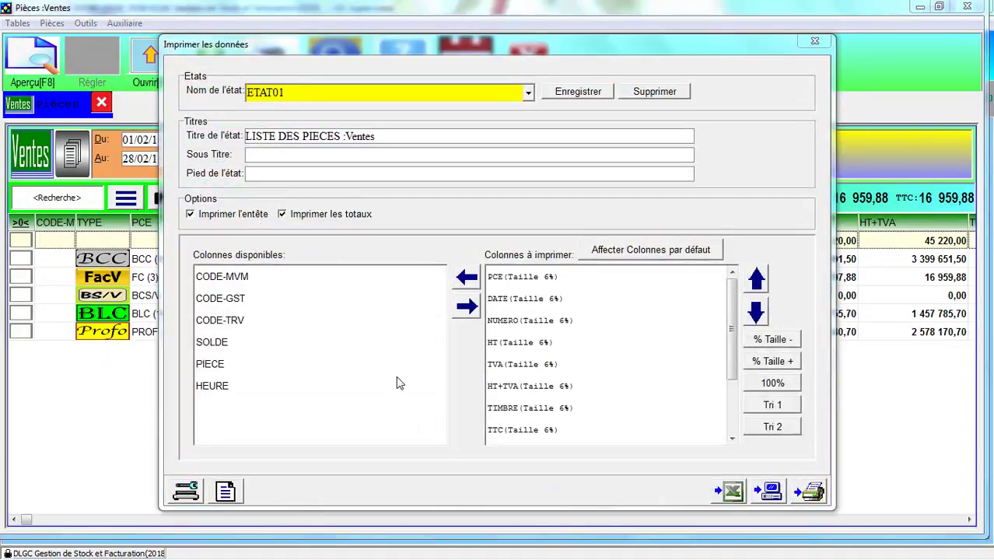
click(770, 491)
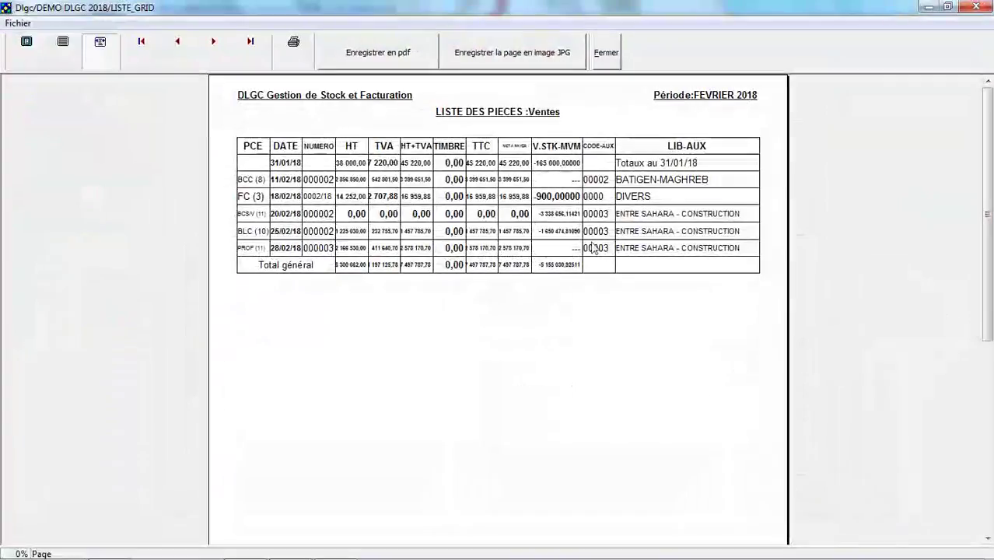